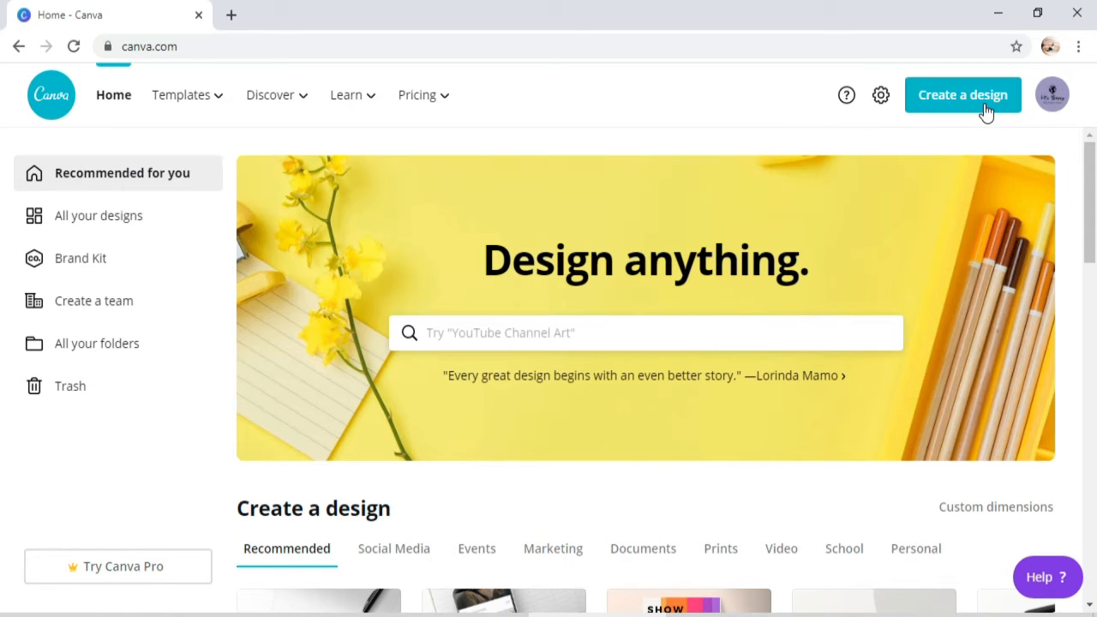
Create a new blank design from the Logo 500 × 500 px preset.
click(986, 113)
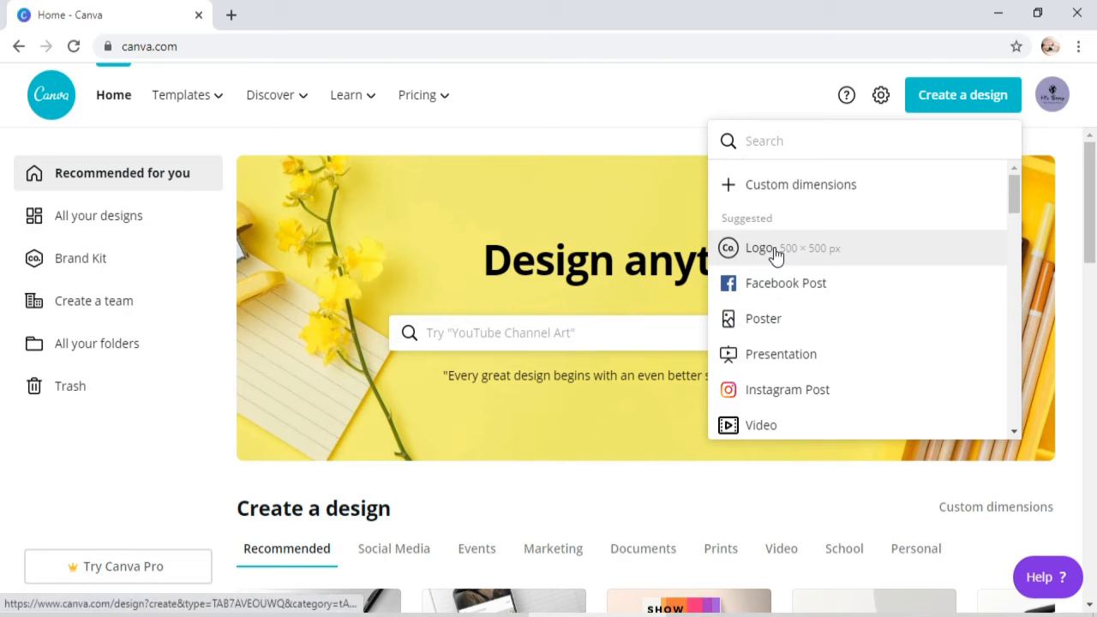
scroll(797, 360, down, 4)
drag(1014, 267, 1006, 341)
click(1003, 336)
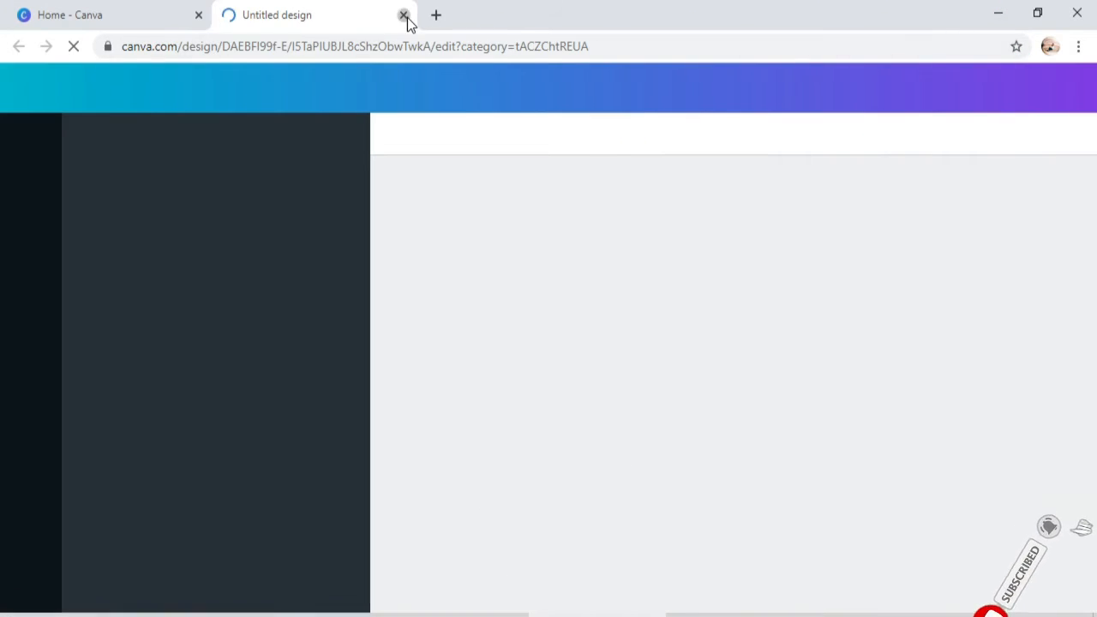
click(404, 15)
drag(1015, 328, 990, 168)
click(810, 249)
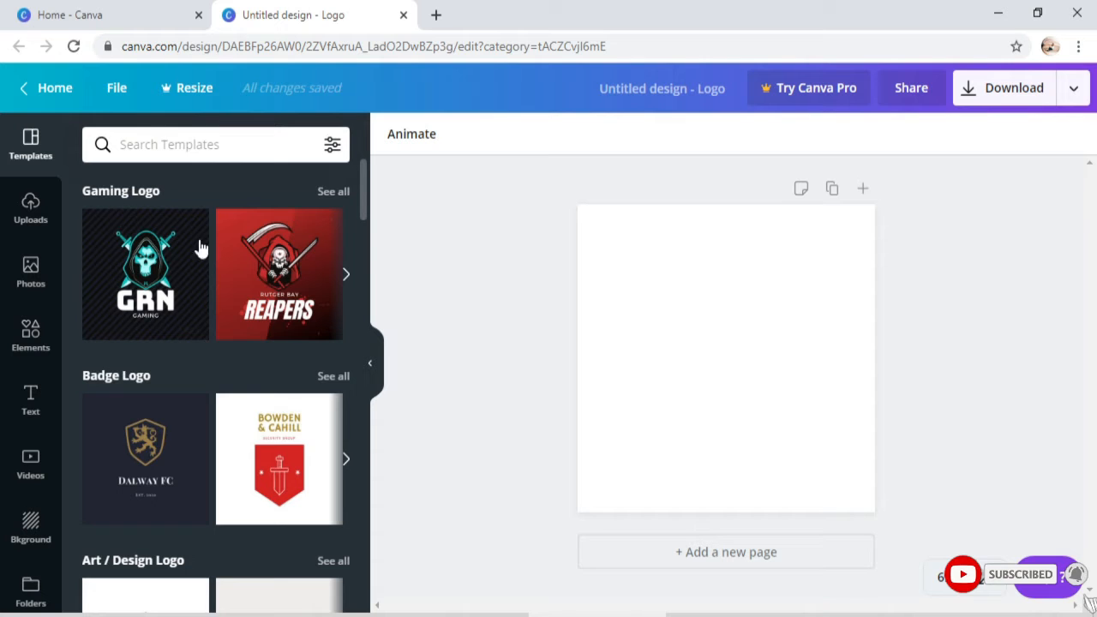
Browse the logo templates available for the new design.
scroll(367, 223, down, 4)
drag(374, 244, 374, 560)
drag(361, 444, 377, 587)
drag(365, 520, 369, 592)
drag(365, 546, 368, 603)
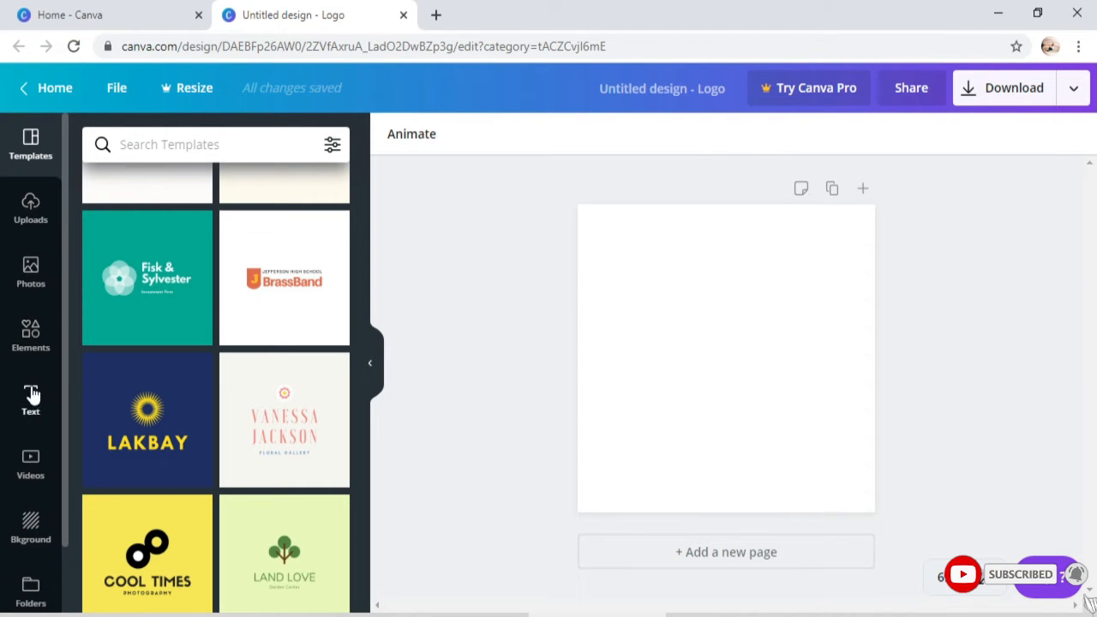
Add a circle shape to the page and enlarge it to fill the whole canvas.
click(31, 339)
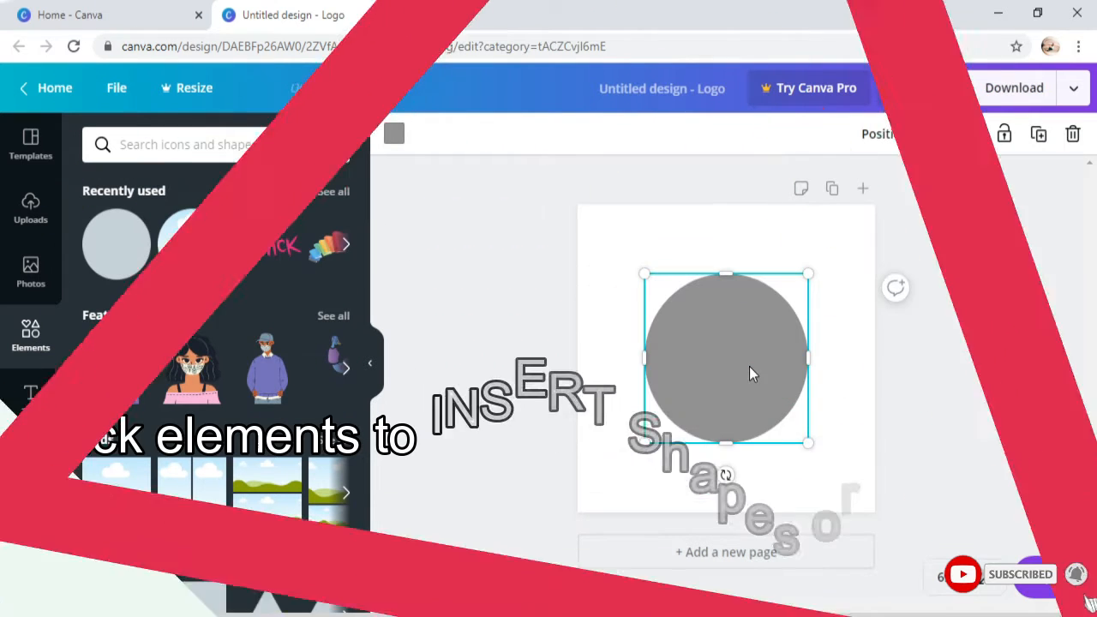
drag(643, 438, 578, 512)
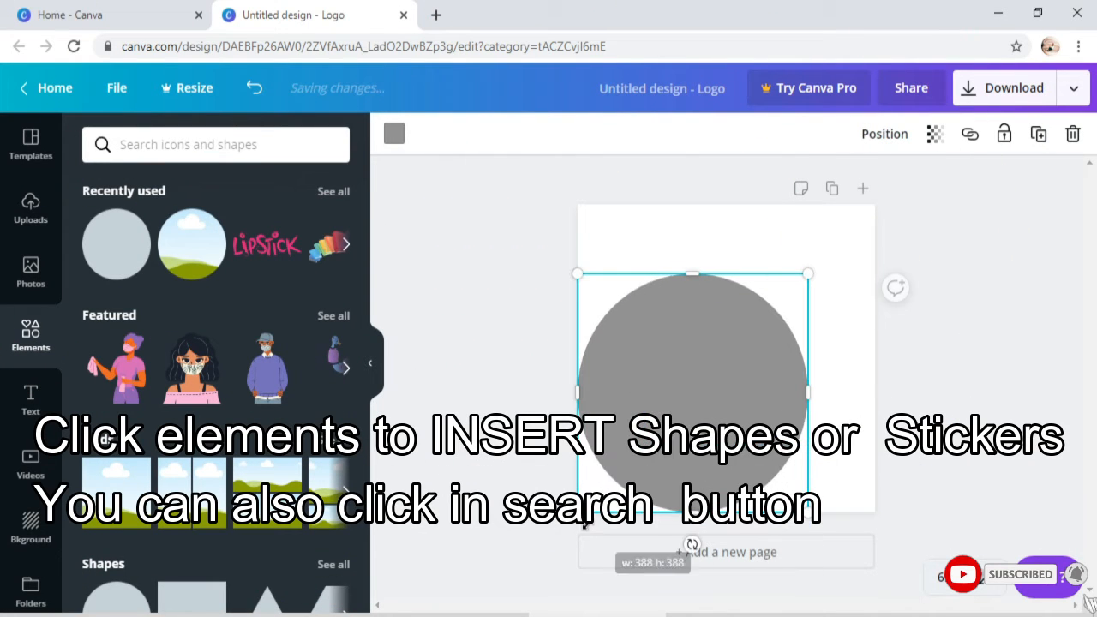
drag(848, 253, 874, 204)
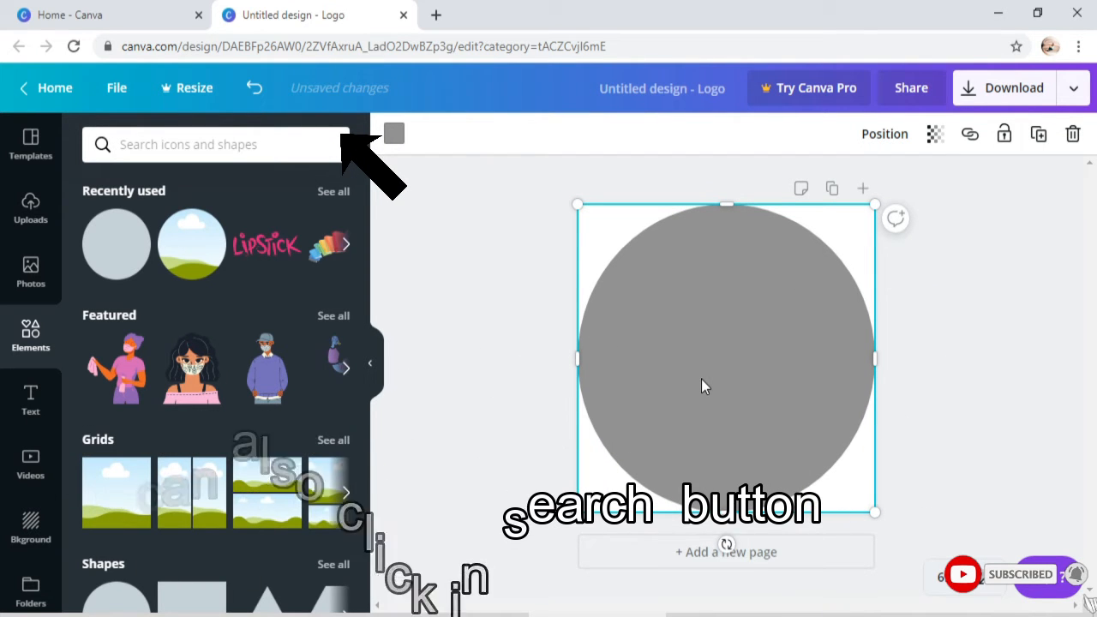
Try several default colors on the circle and settle on Coral red #ff5757.
click(395, 136)
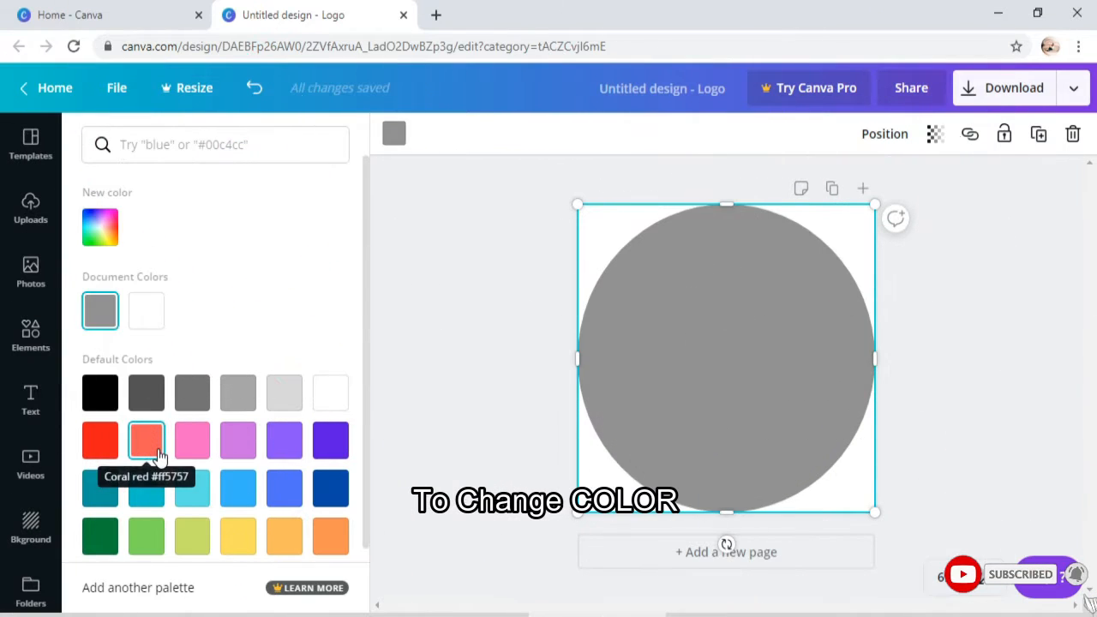
click(157, 450)
click(187, 452)
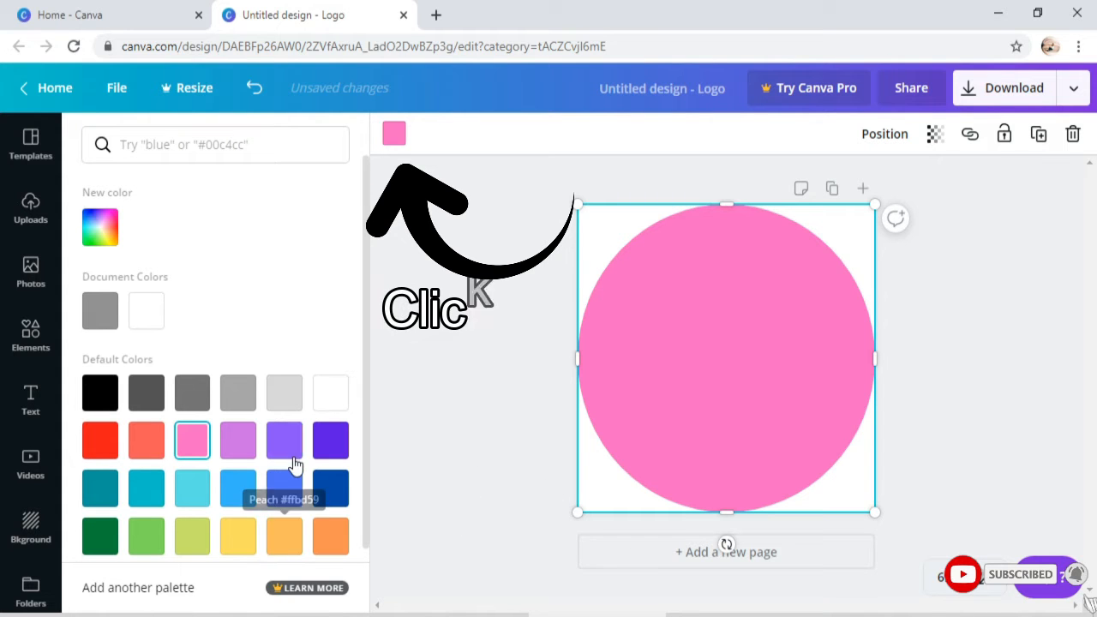
scroll(325, 505, down, 1)
click(323, 526)
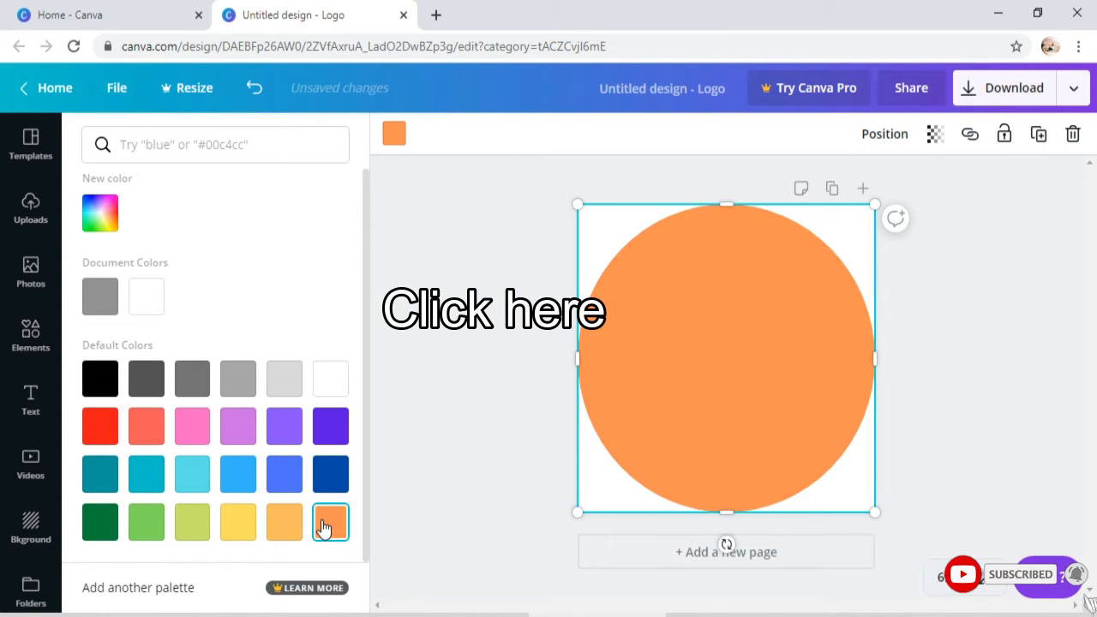
click(146, 428)
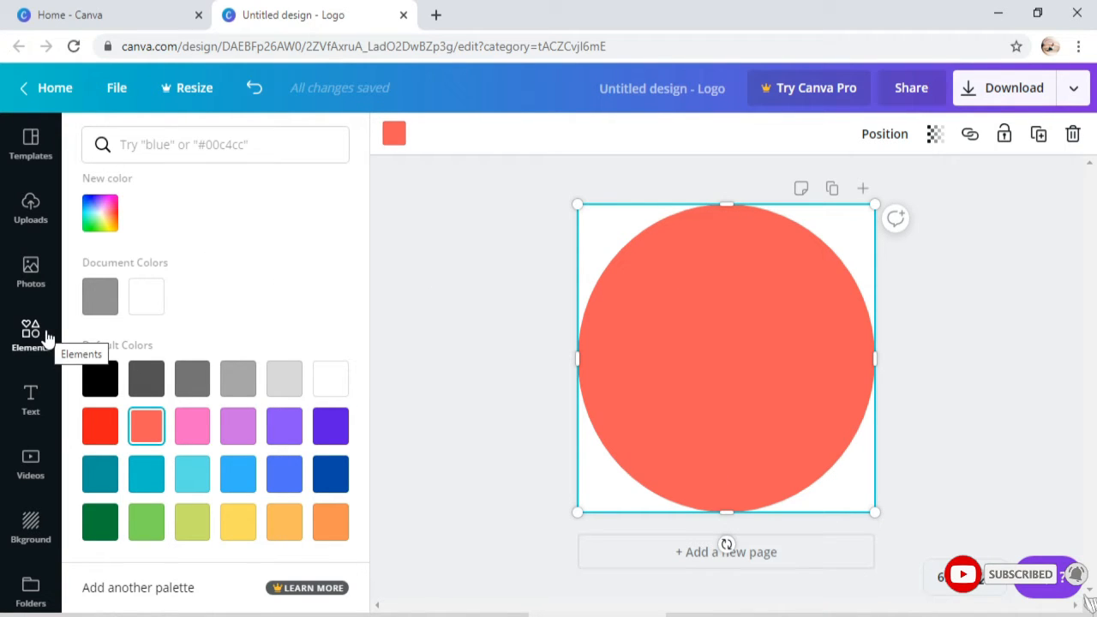
Add the "LOVE" text combination with the February 14 and Valentine's Day captions to the circle.
click(31, 390)
scroll(157, 302, down, 2)
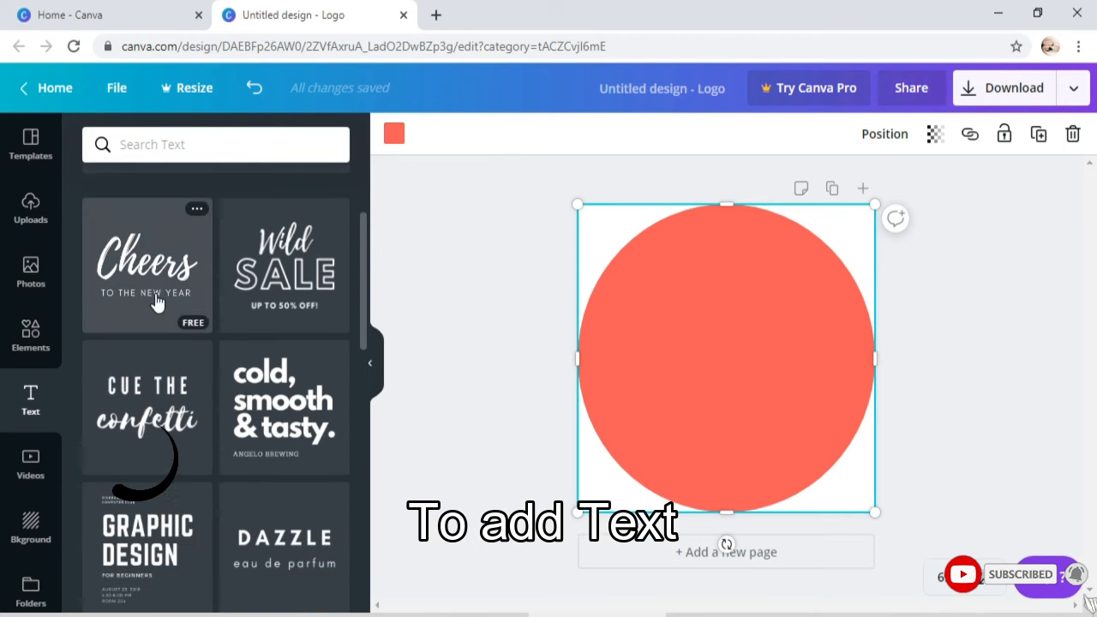
scroll(156, 302, down, 8)
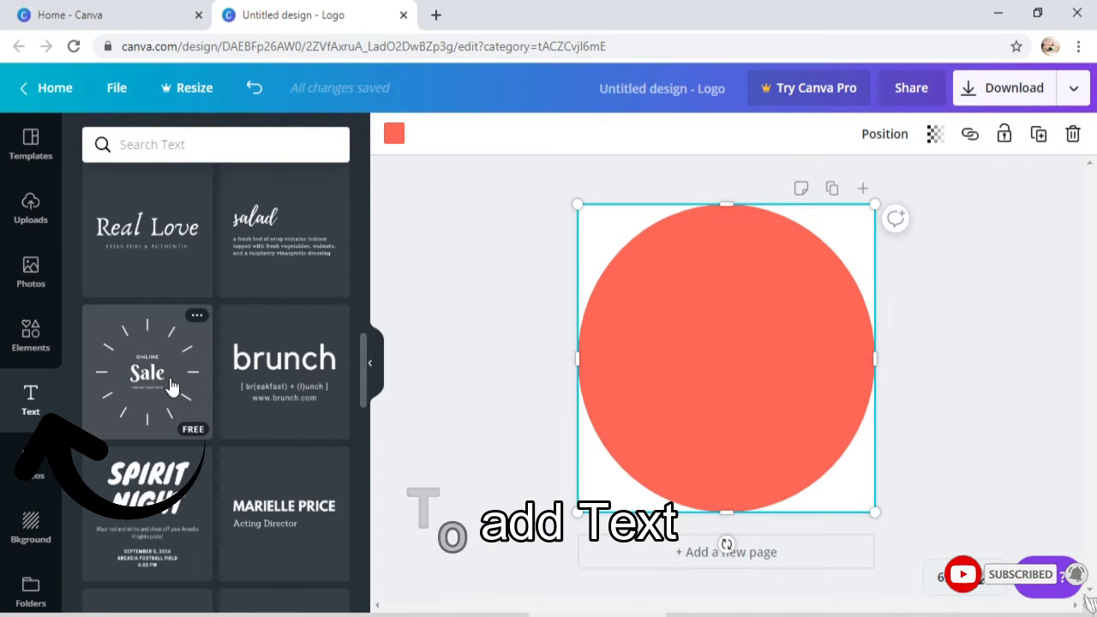
scroll(171, 387, down, 10)
scroll(171, 392, down, 10)
click(147, 317)
Delete the LOVE text group from the circle and undo the deletion.
right_click(726, 234)
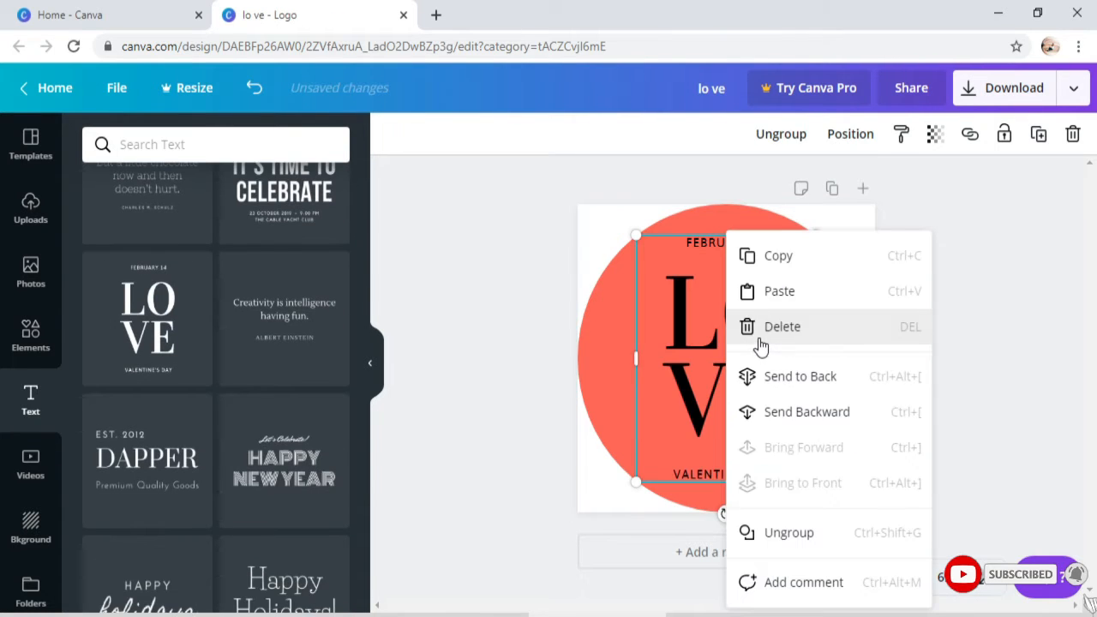
click(761, 330)
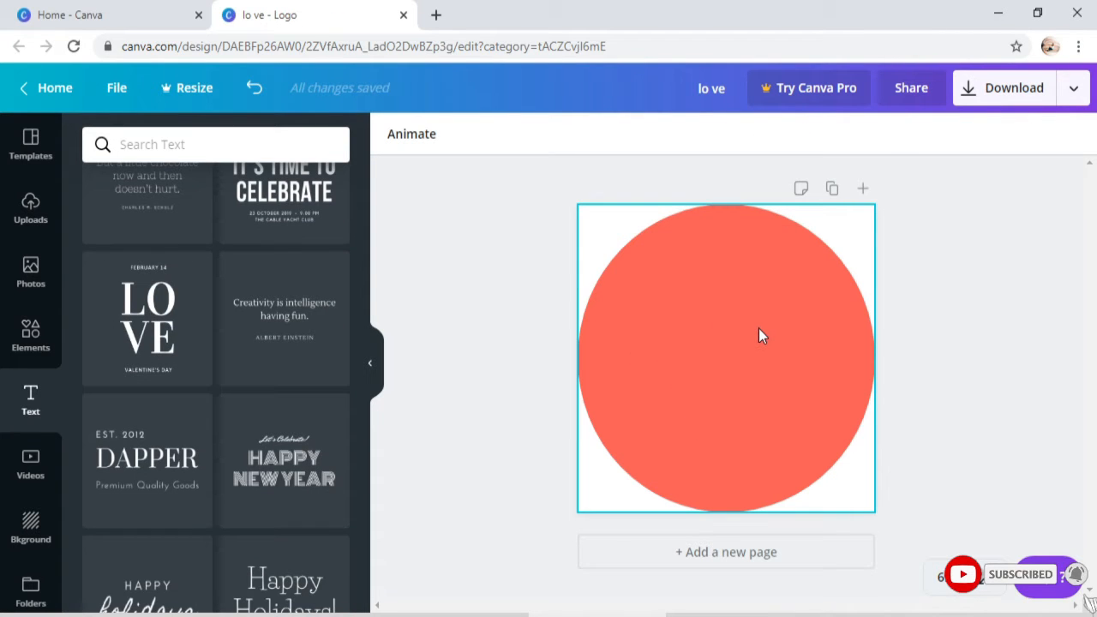
key(ctrl+z)
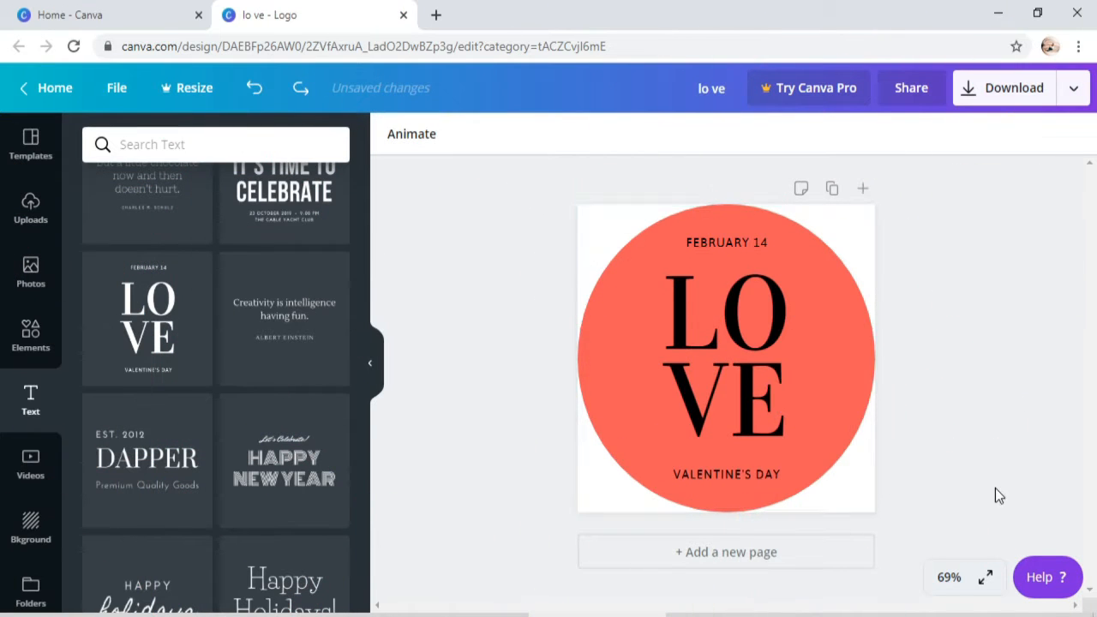
Replace the Valentine's Day caption with "LEARN TODAY" and the February 14 caption with "TUTORIALS BY".
click(714, 469)
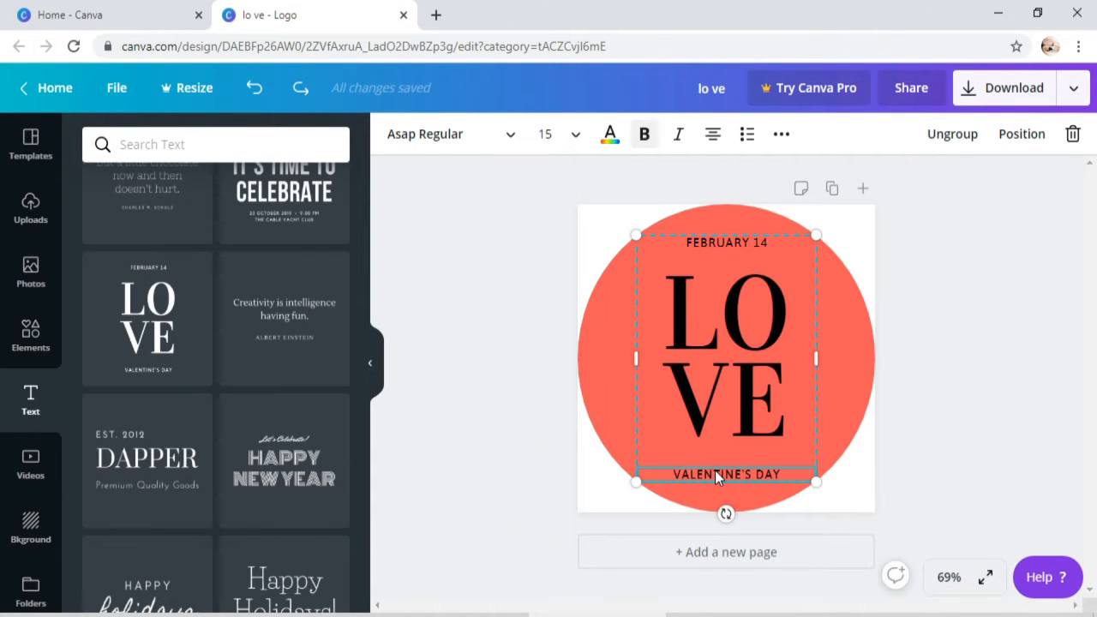
text(LEARN TODAY)
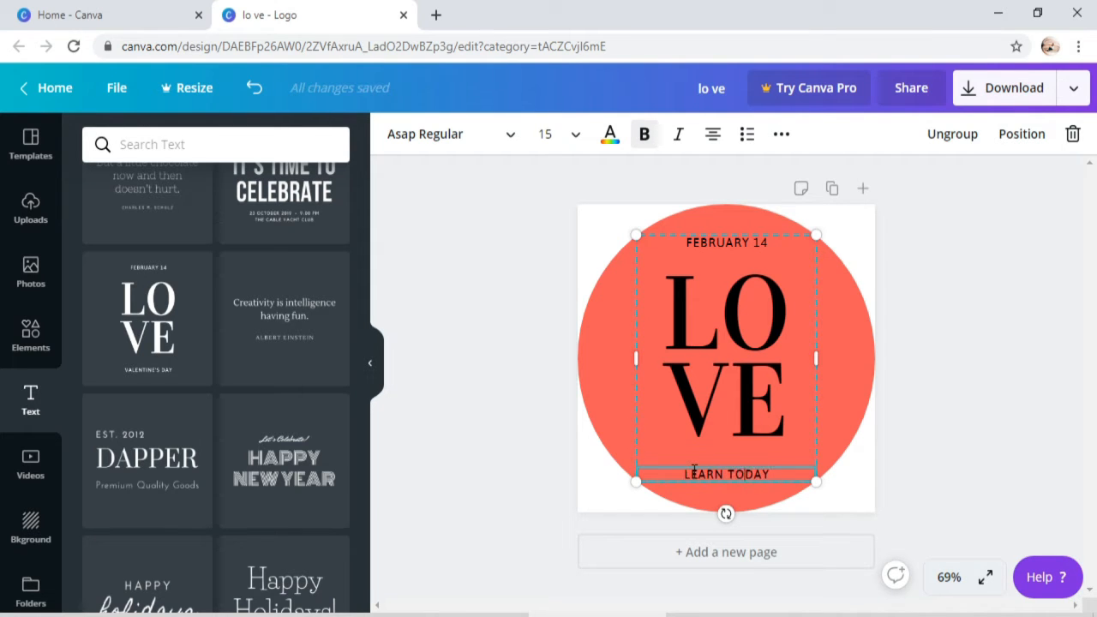
click(733, 244)
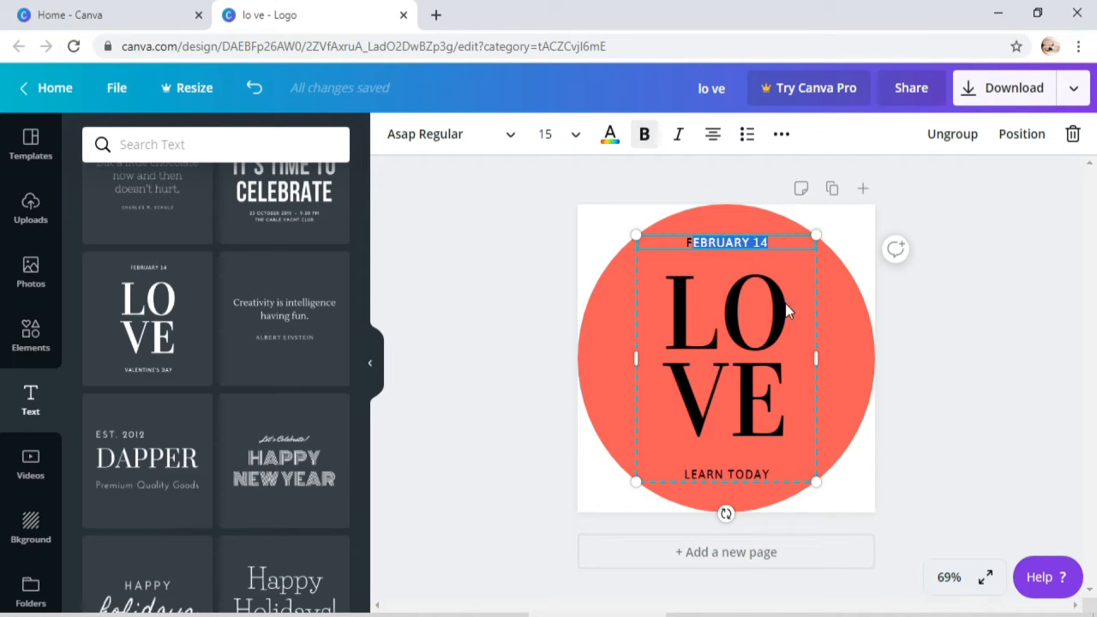
key(BackSpace)
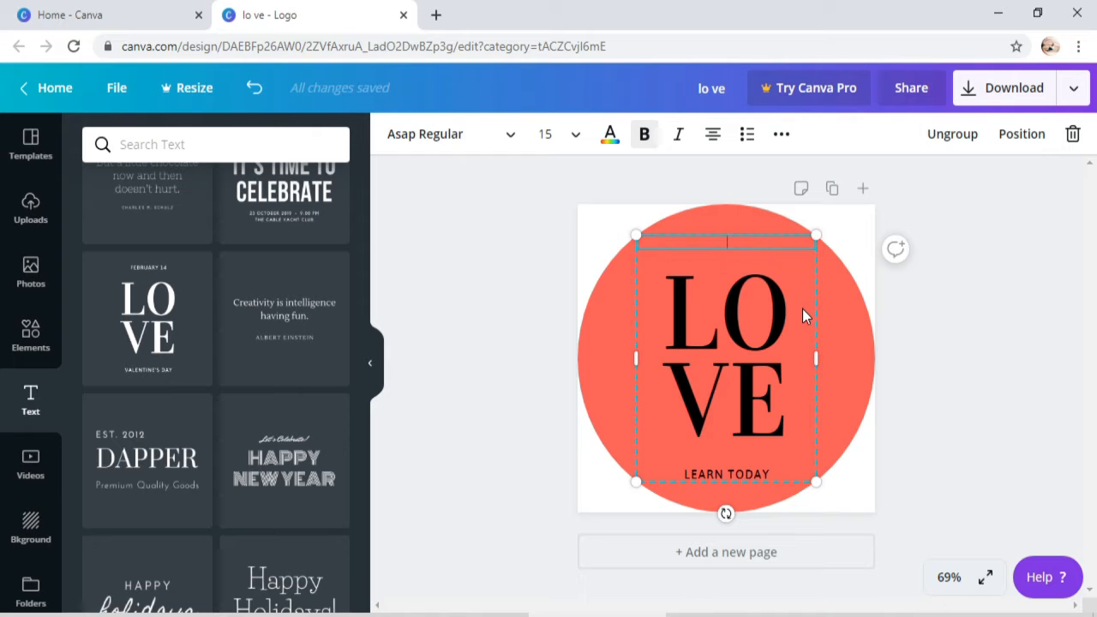
text(T)
text(UTORIALS,ED)
key(BackSpace)
key(BackSpace)
key(BackSpace)
key(BackSpace)
text(S BY)
Replace the large LOVE text with the first three letters of the creator's first name.
click(751, 338)
drag(725, 315, 682, 305)
click(796, 408)
key(BackSpace)
key(BackSpace)
key(BackSpace)
key(BackSpace)
key(BackSpace)
text(JEN)
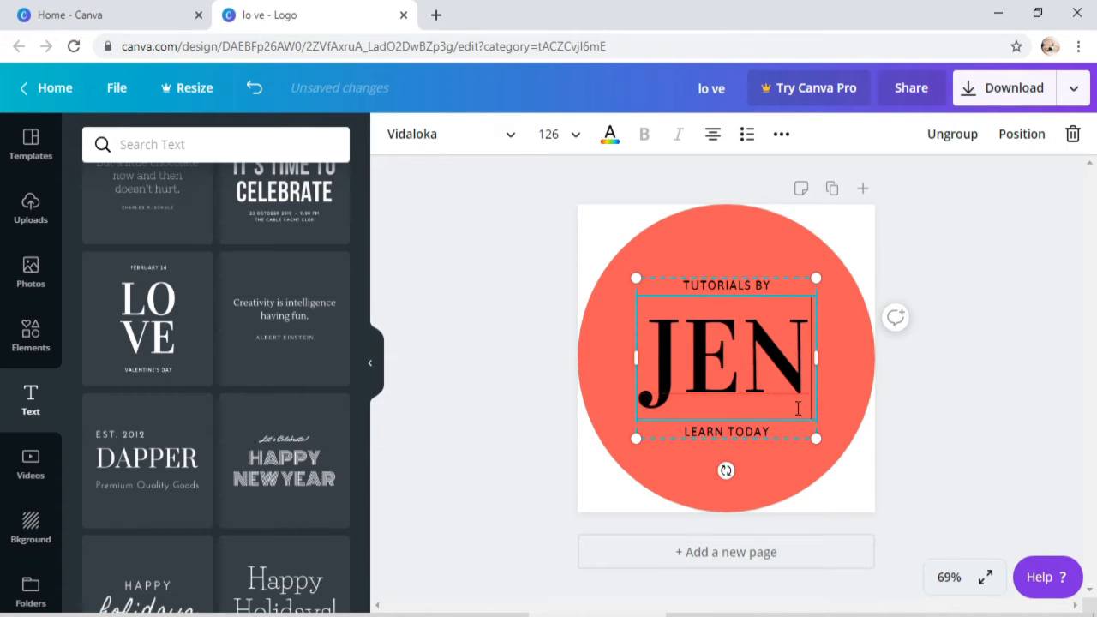
Try to extend the large text to the creator's full name.
text(NY HIYAS)
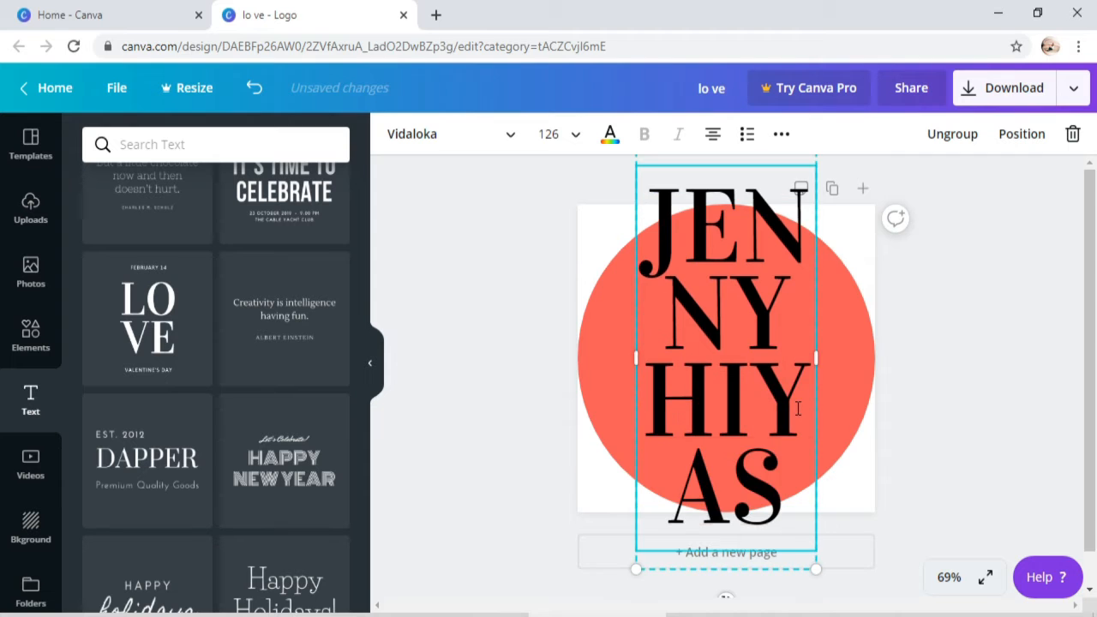
key(BackSpace)
key(BackSpace)
key(BackSpace)
key(BackSpace)
key(BackSpace)
key(BackSpace)
key(BackSpace)
key(BackSpace)
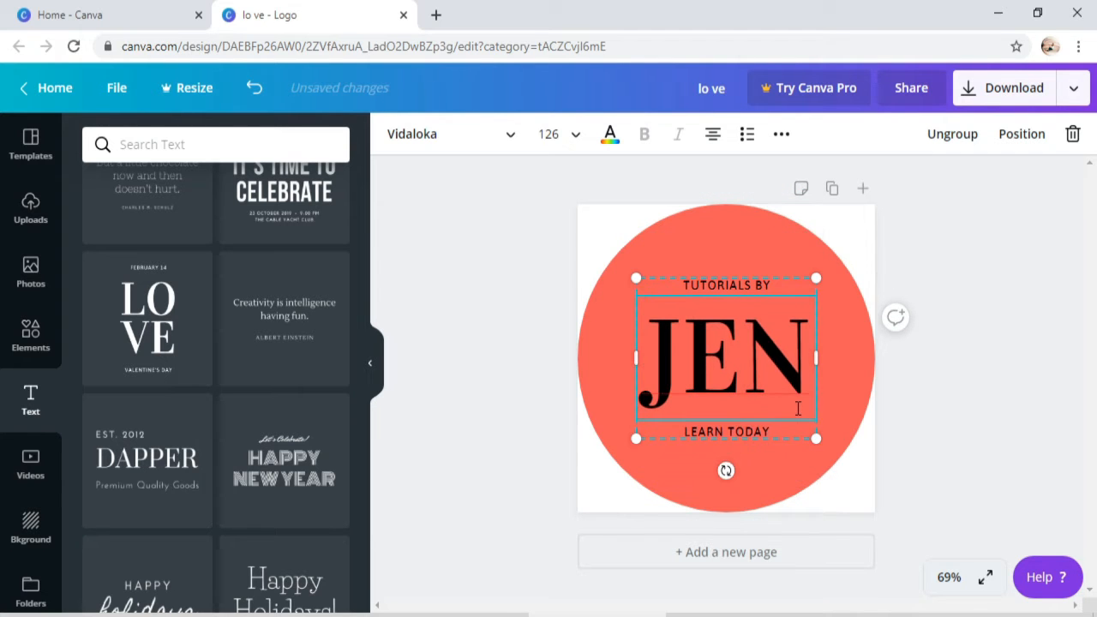
Rework the large text so the creator's short name is split into two lines of two letters each.
key(BackSpace)
key(Return)
text(NY)
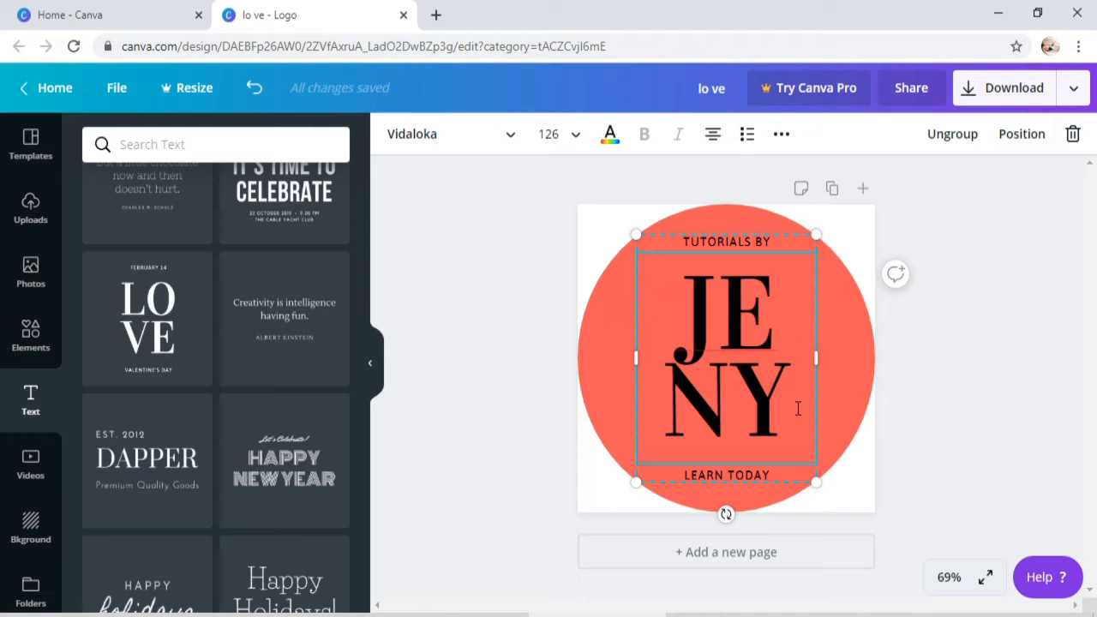
click(31, 335)
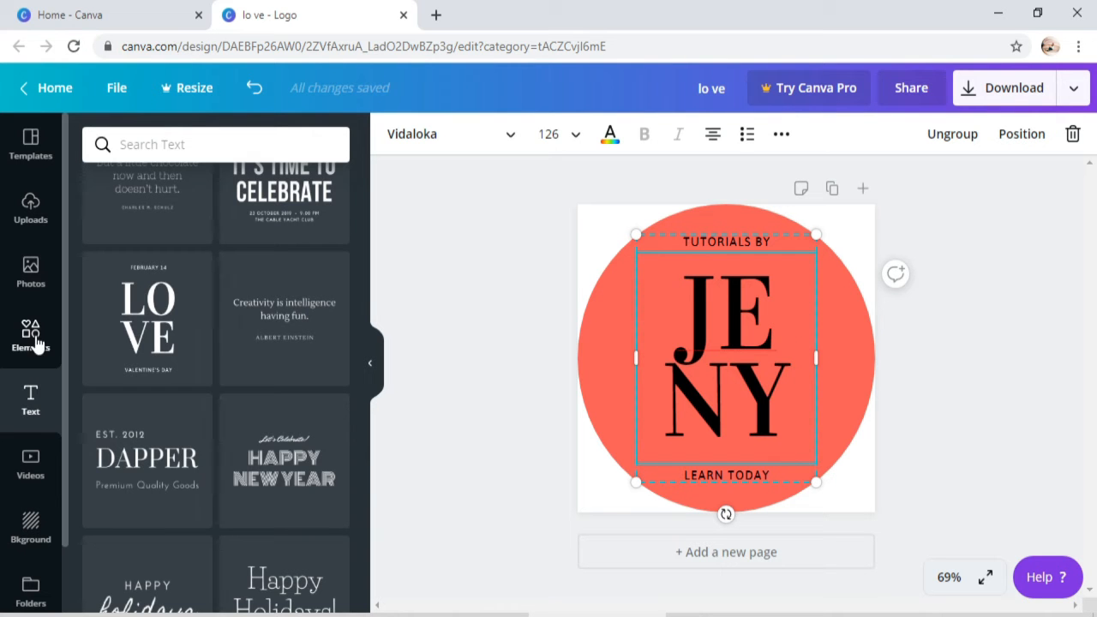
scroll(360, 243, down, 5)
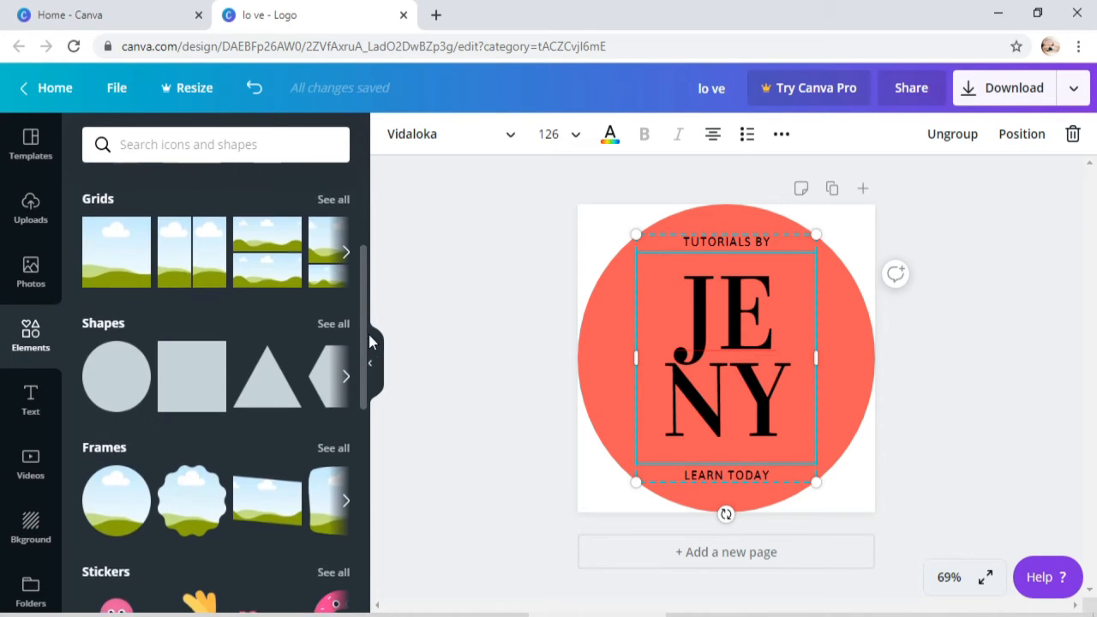
scroll(360, 257, up, 5)
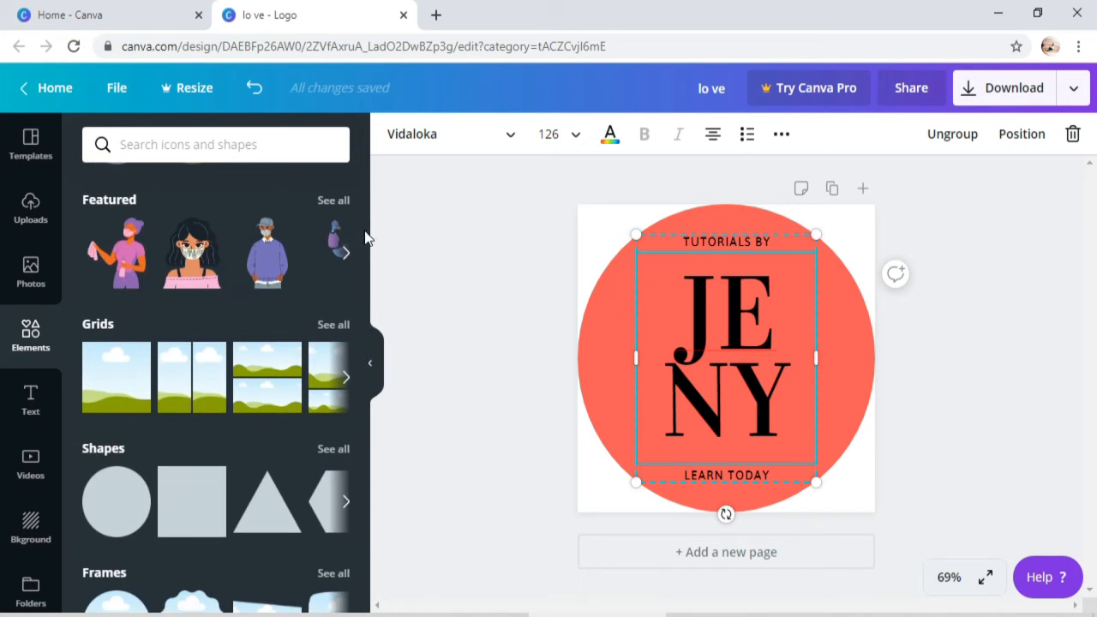
Search the text designs for "stickers" and try adding a body text box, undoing the addition.
click(25, 403)
click(171, 139)
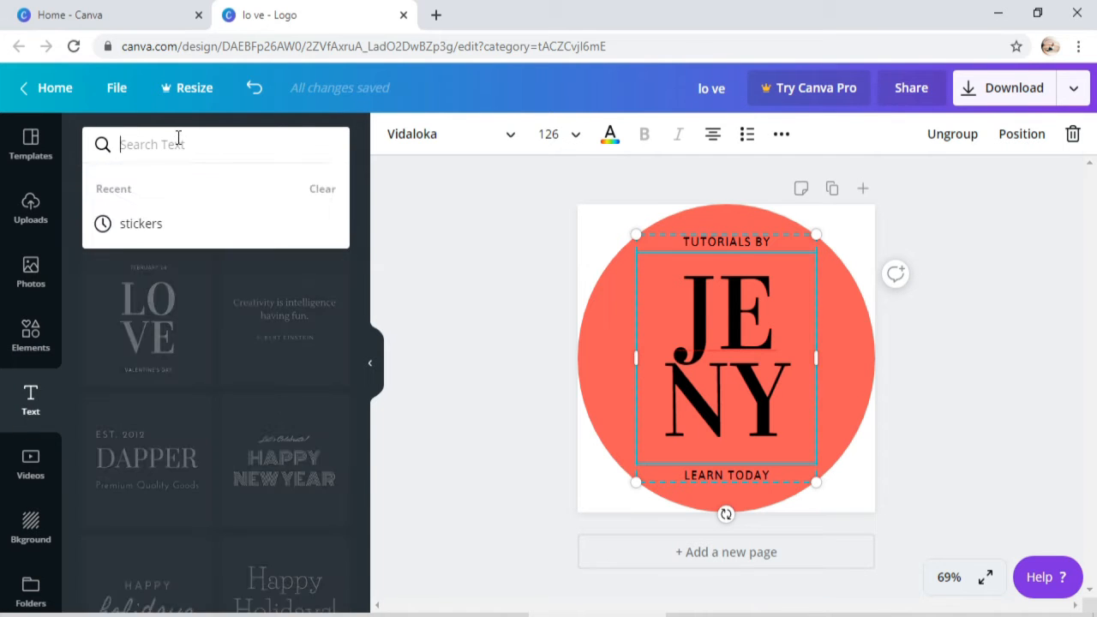
click(142, 223)
click(183, 339)
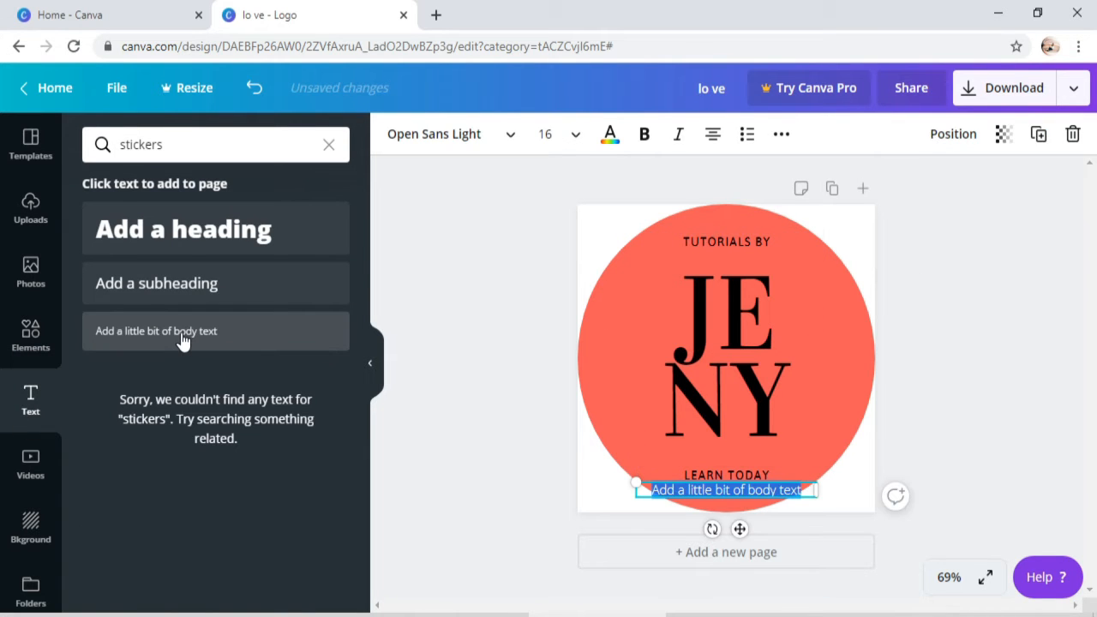
key(ctrl+z)
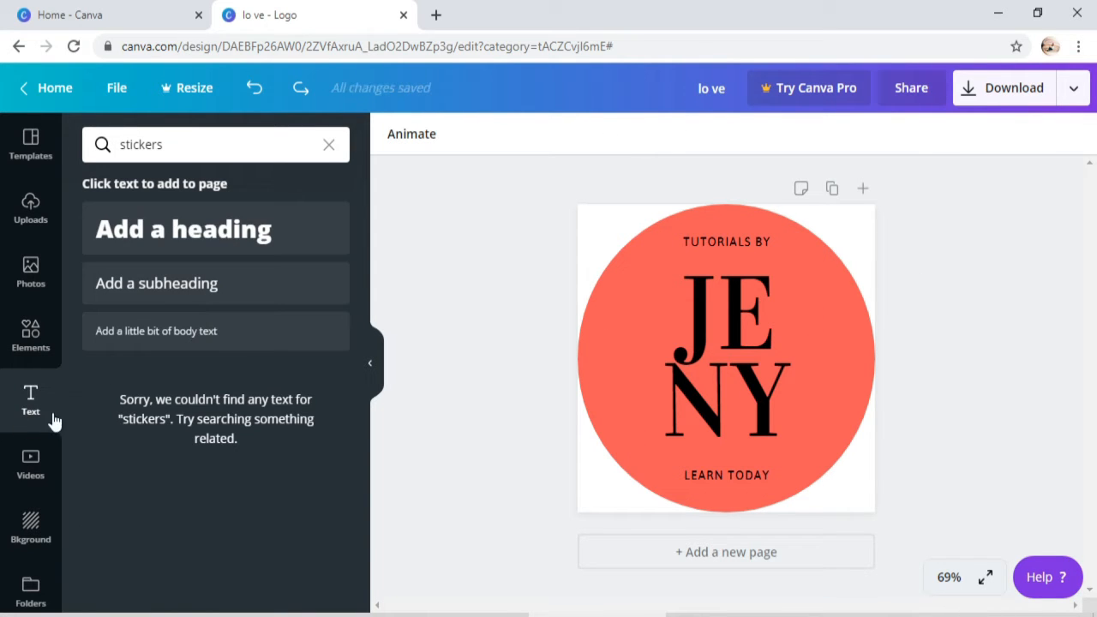
Search the photo library for "education" and look through the resulting images.
click(27, 274)
drag(363, 324, 371, 558)
click(200, 140)
text(educat)
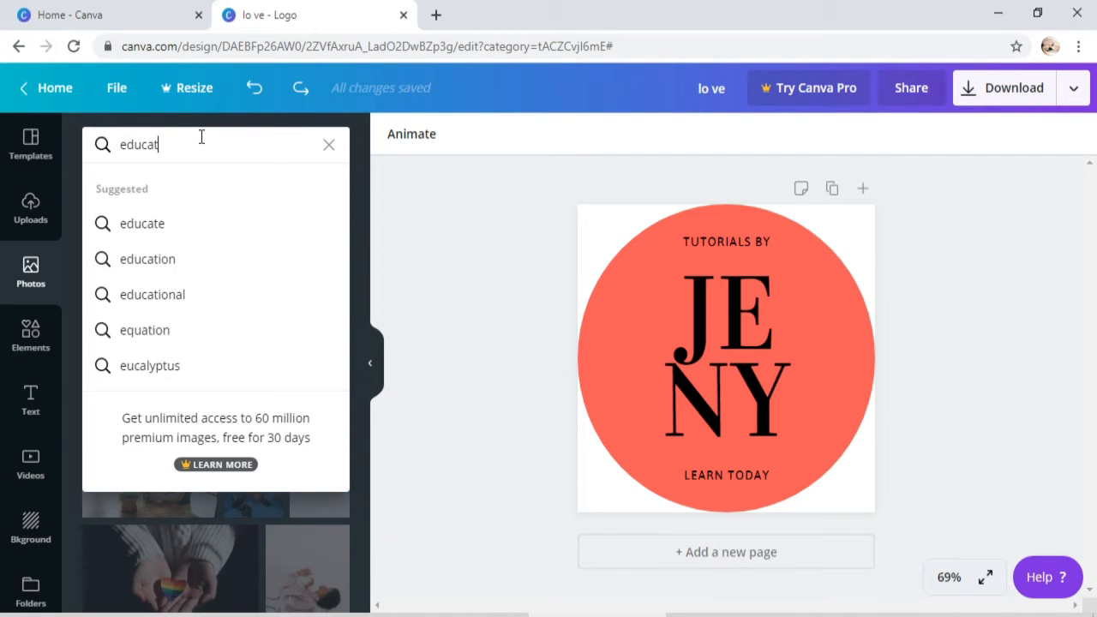
text(ion)
key(Return)
scroll(368, 328, down, 3)
drag(373, 321, 388, 478)
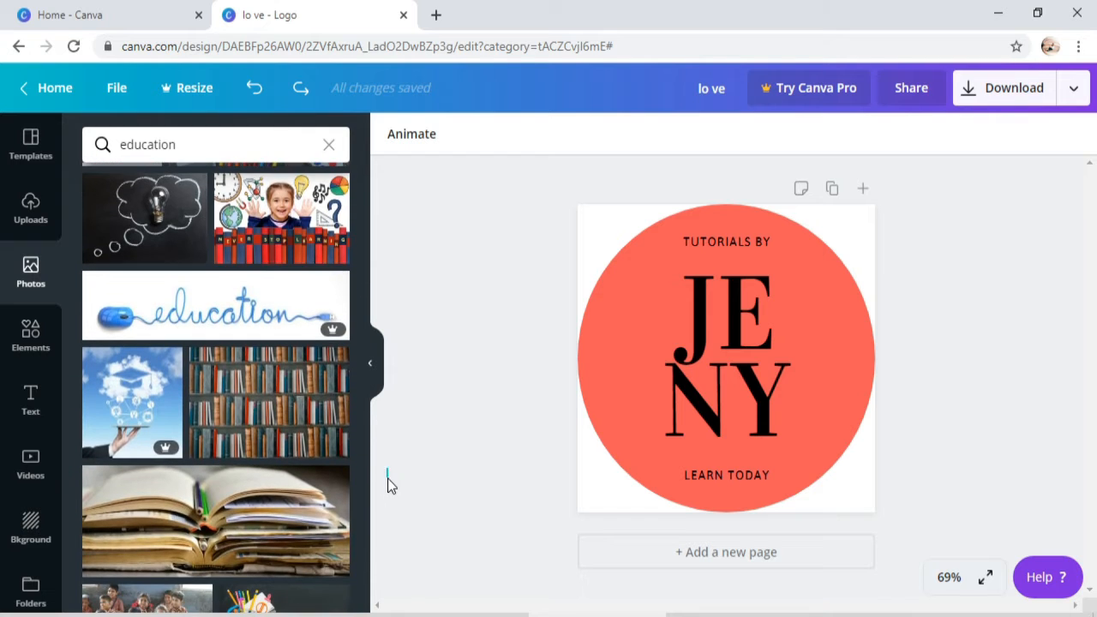
drag(363, 359, 350, 554)
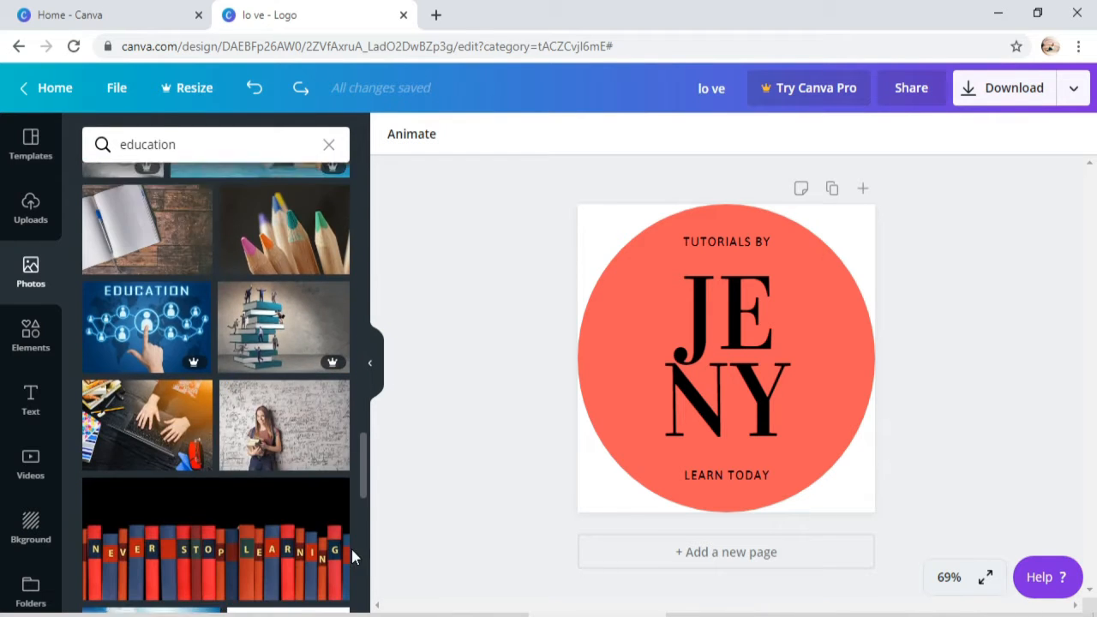
drag(358, 456, 362, 502)
Try a photo from the education results on the design and delete it again.
click(249, 257)
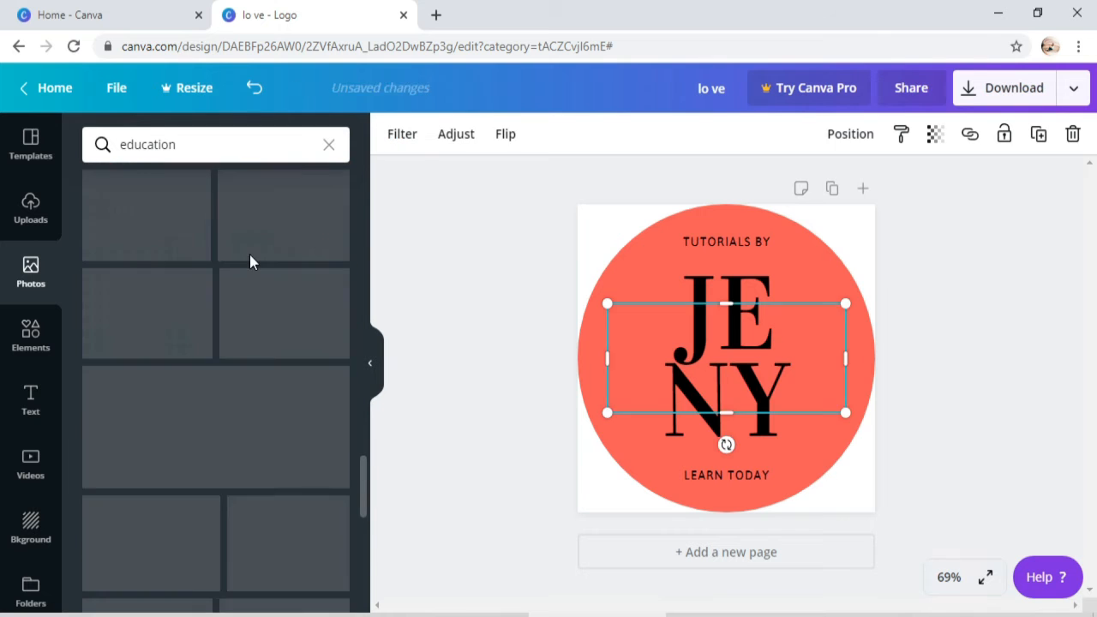
right_click(705, 361)
click(760, 326)
scroll(324, 350, down, 11)
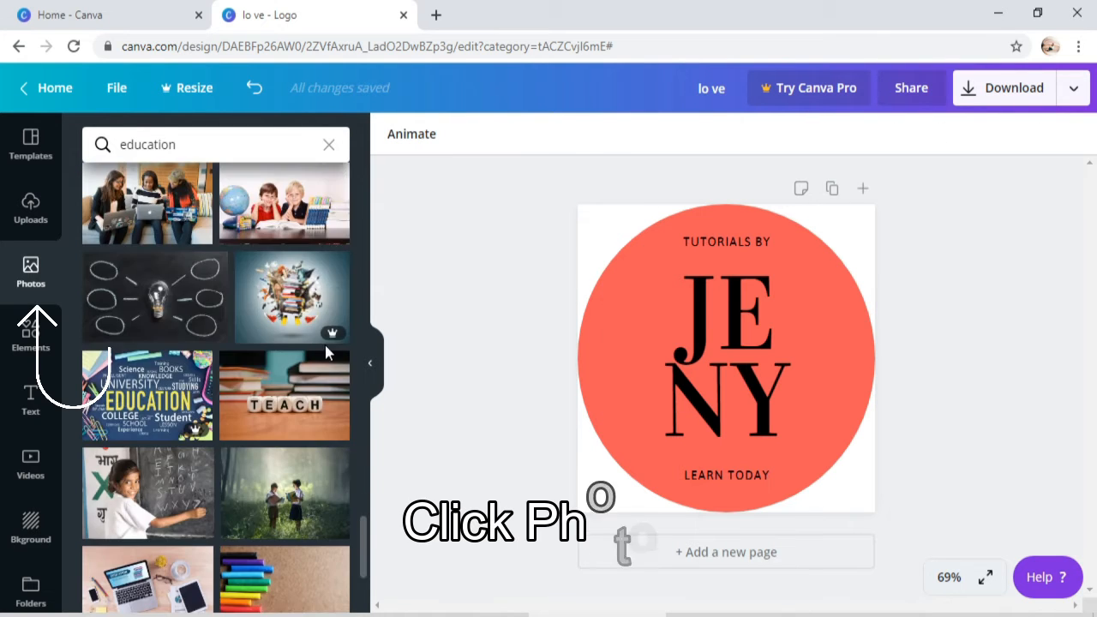
Add the education photo showing a graduation-cap cloud above a hand-held tray to the logo.
scroll(317, 340, down, 6)
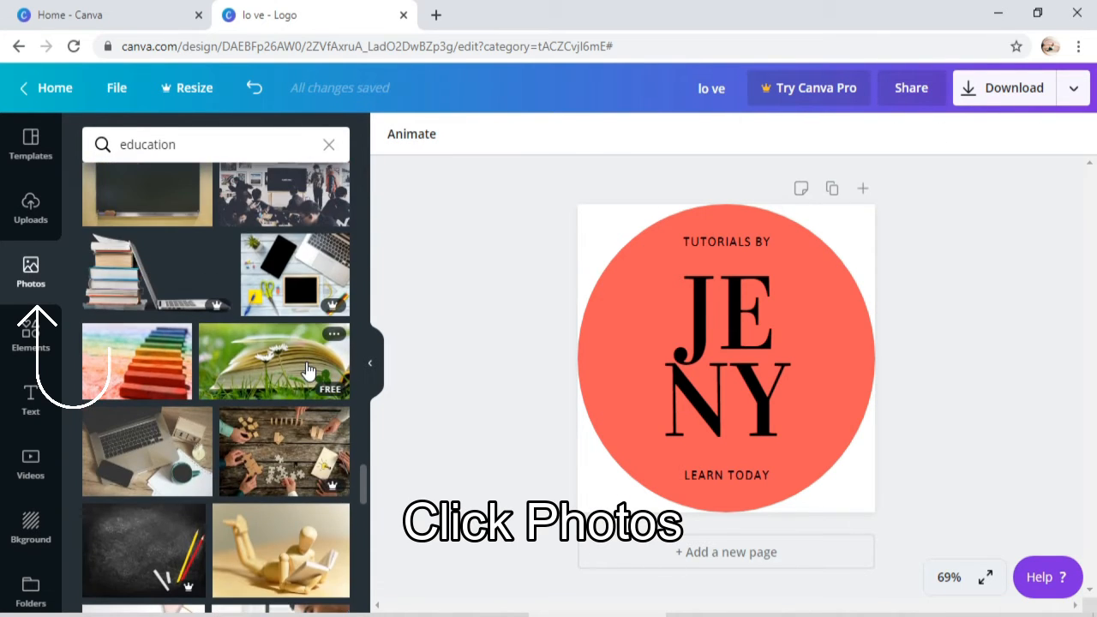
scroll(308, 368, down, 2)
scroll(304, 369, up, 15)
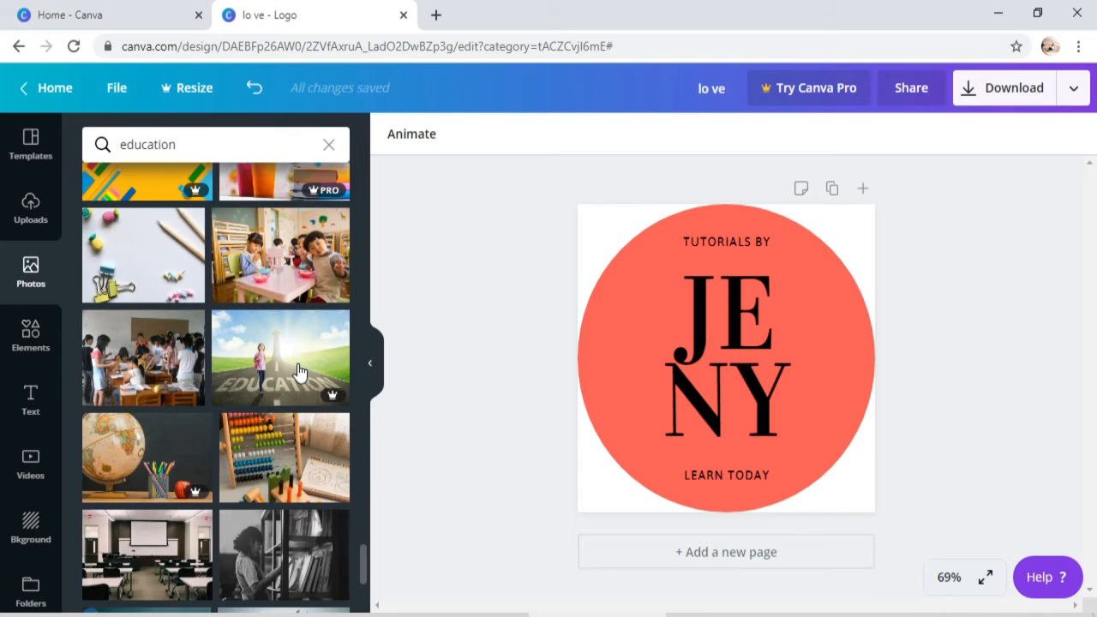
scroll(298, 371, up, 10)
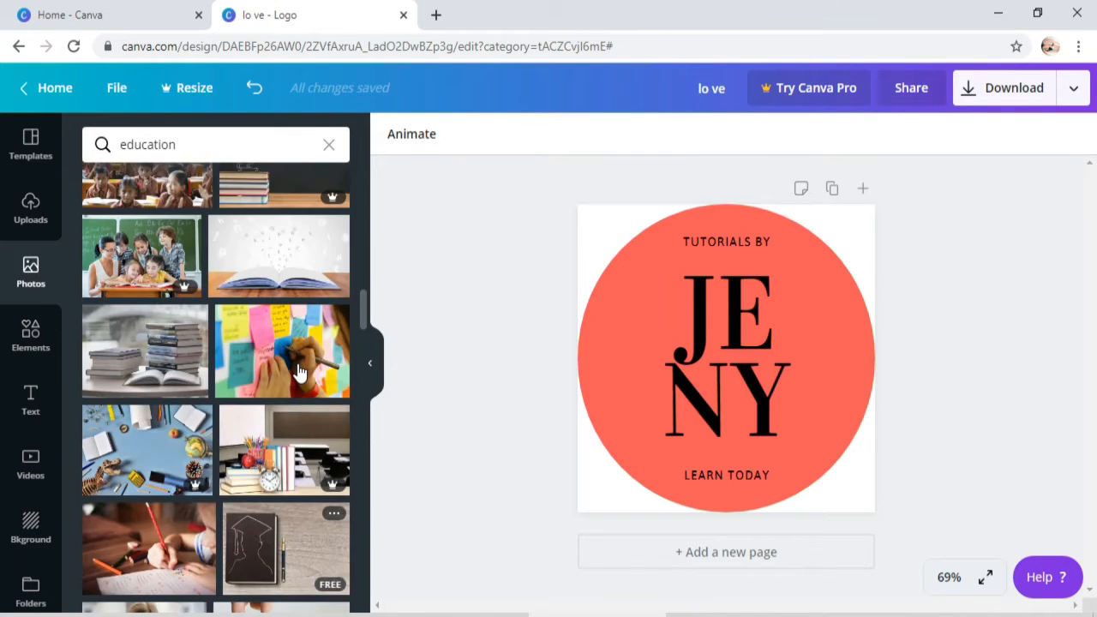
click(118, 388)
Enlarge the graduation-cap photo to cover the whole page and send it behind the red circle.
drag(837, 234, 869, 204)
drag(614, 477, 577, 522)
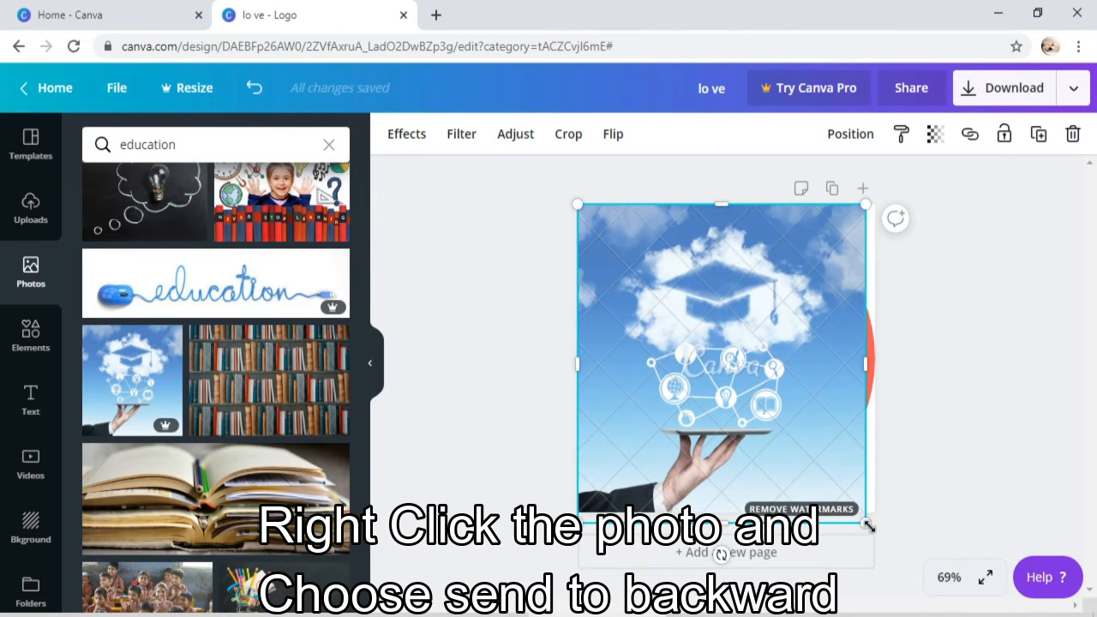
drag(866, 522, 874, 532)
click(1081, 77)
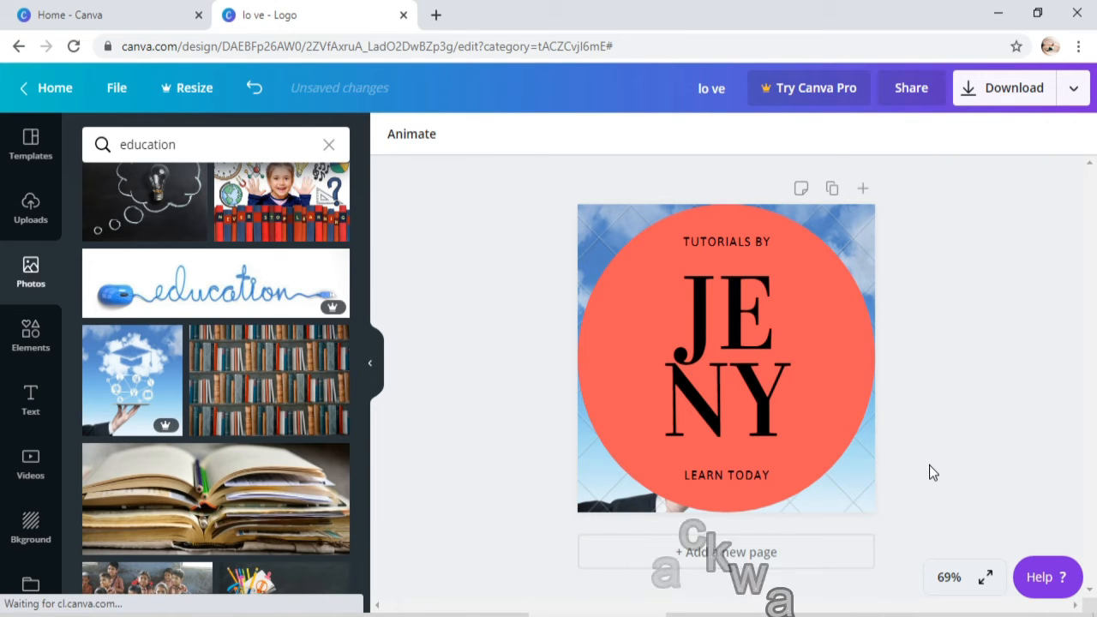
Try a smaller red circle against the photo background and enlarge it back to the full page width.
click(652, 362)
click(589, 340)
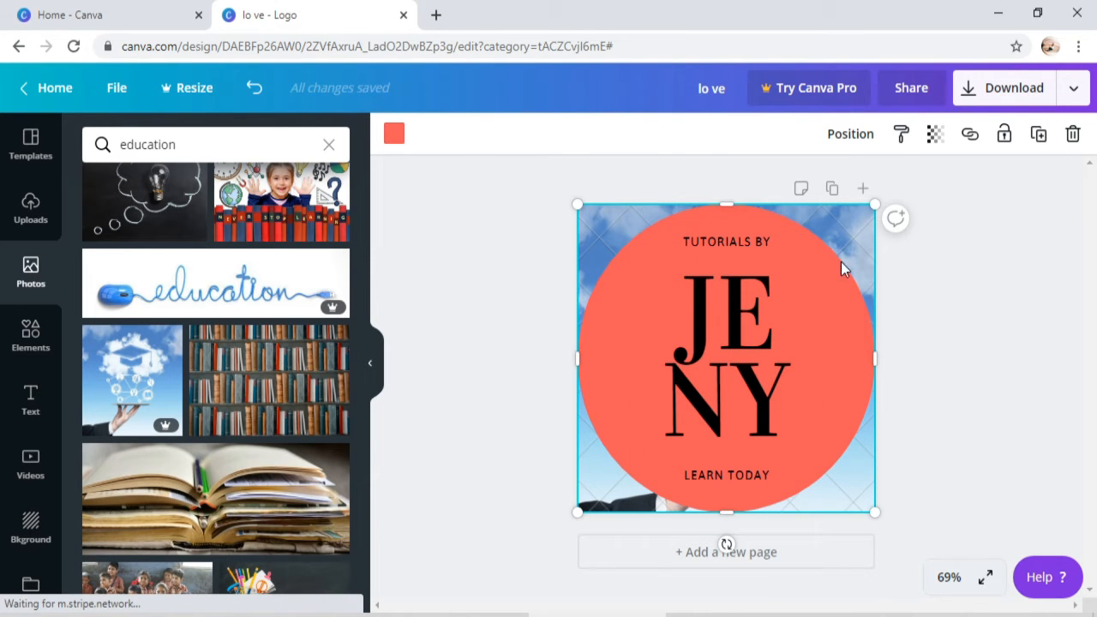
drag(871, 205, 854, 224)
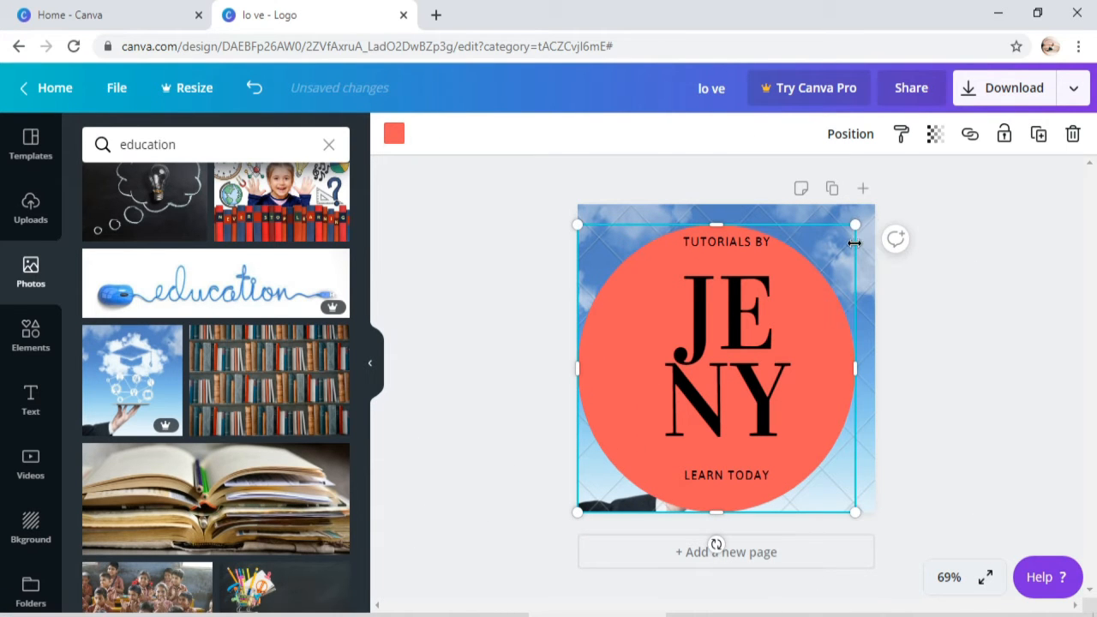
right_click(846, 352)
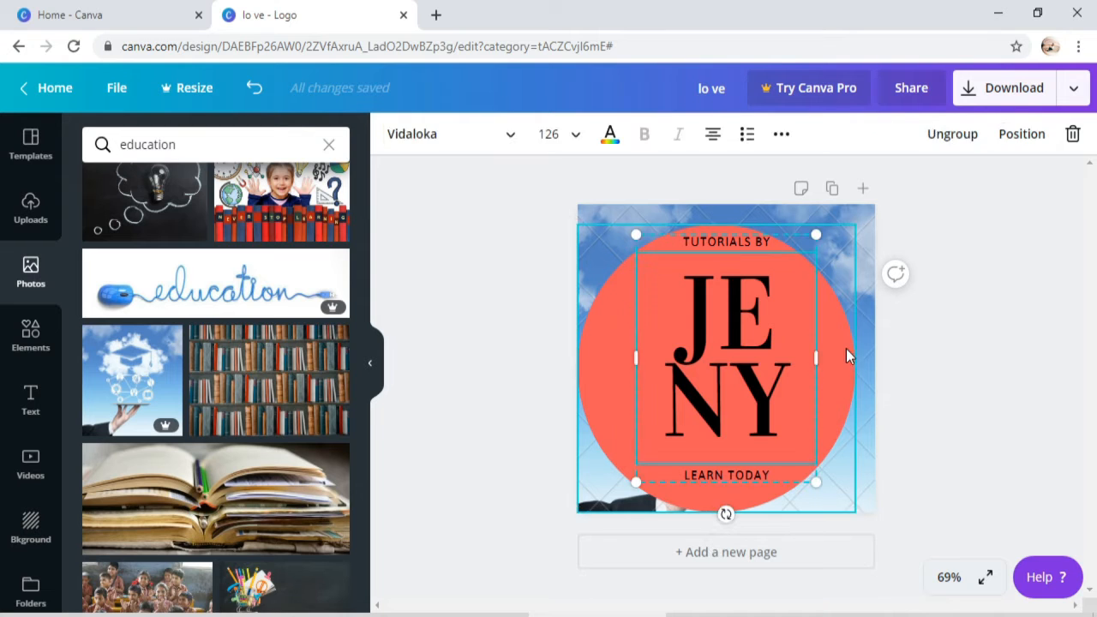
click(923, 497)
right_click(823, 462)
click(921, 461)
drag(855, 225, 875, 206)
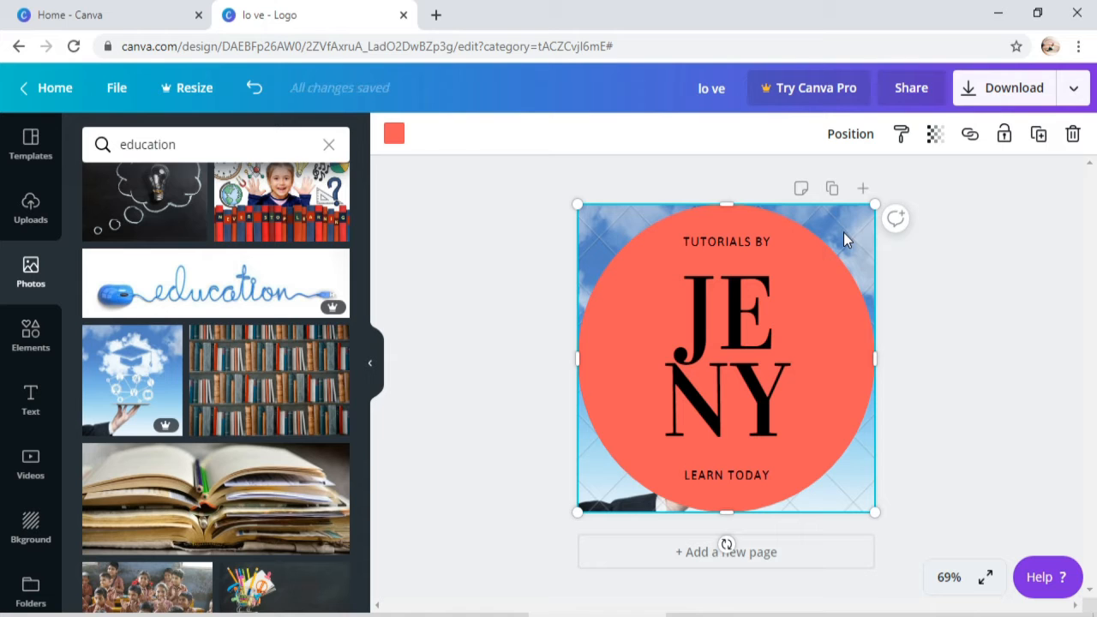
Try placing the circular frame from the elements library over the logo.
click(31, 334)
scroll(120, 411, down, 2)
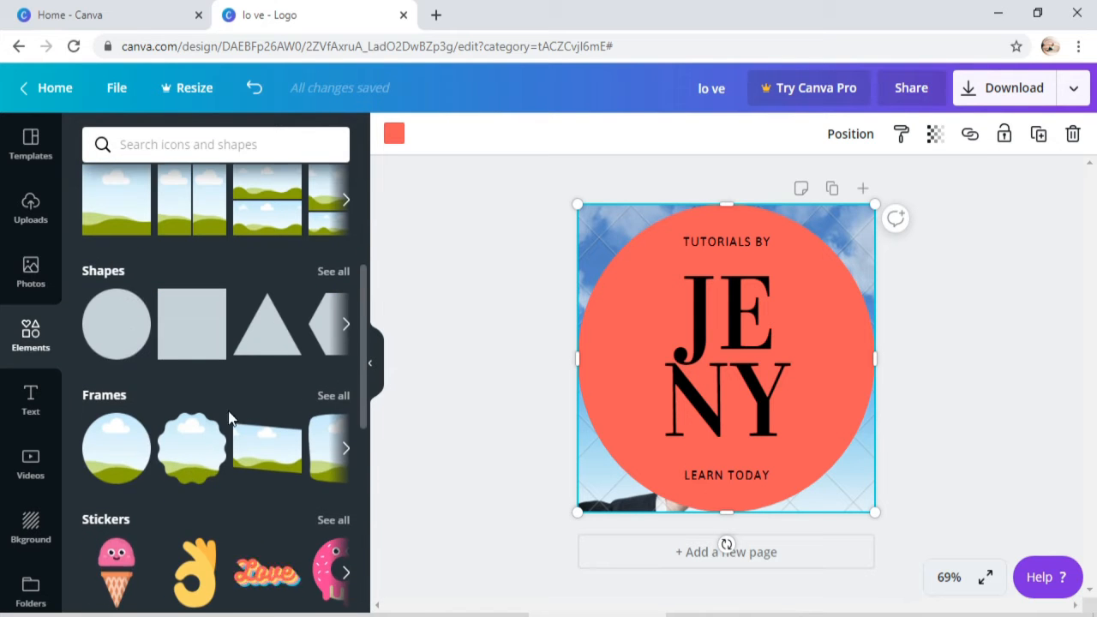
drag(111, 458, 679, 377)
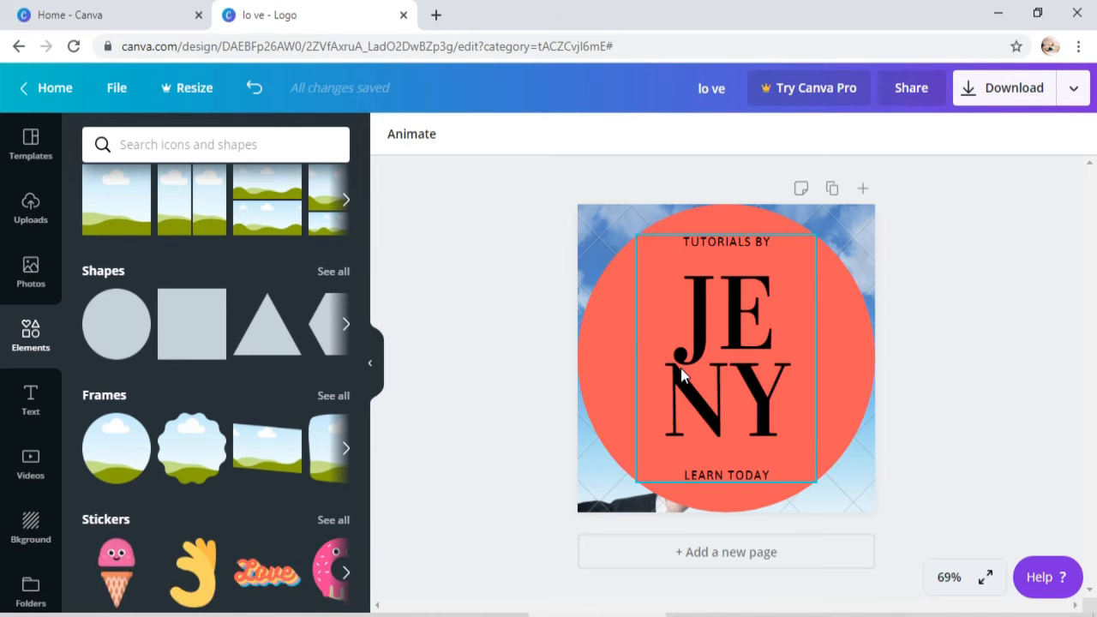
Extend the large text to the creator's longer first name and add the surname on the line below.
click(681, 374)
text(NY)
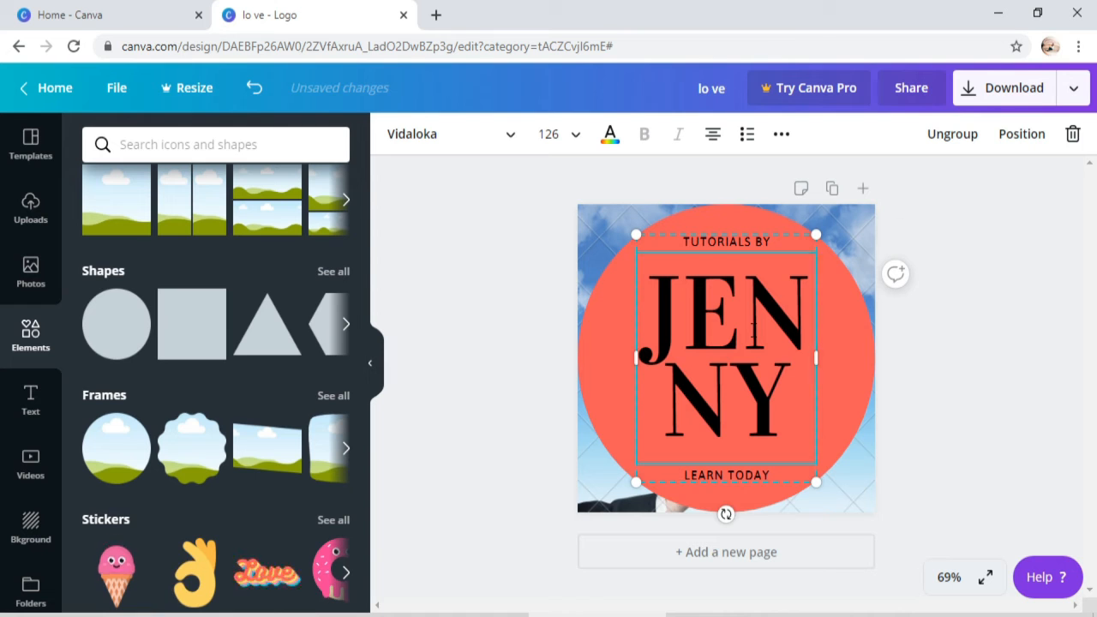
text(HIYAS)
Set the font size of the whole name text to 80.
key(ctrl+a)
click(549, 134)
click(557, 465)
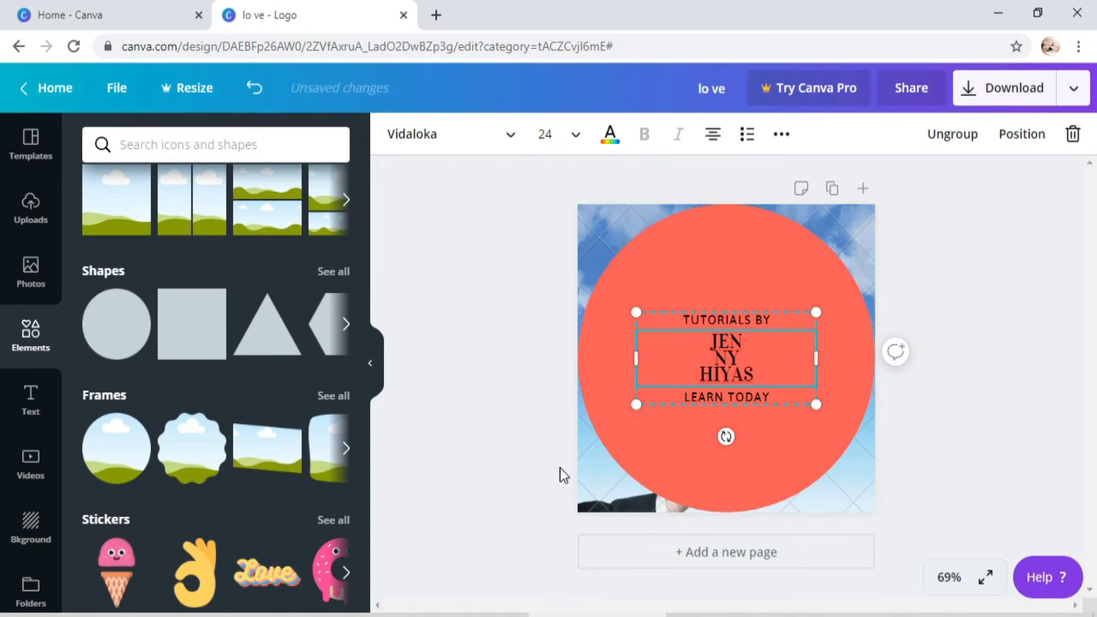
click(573, 135)
drag(643, 356, 644, 423)
click(559, 407)
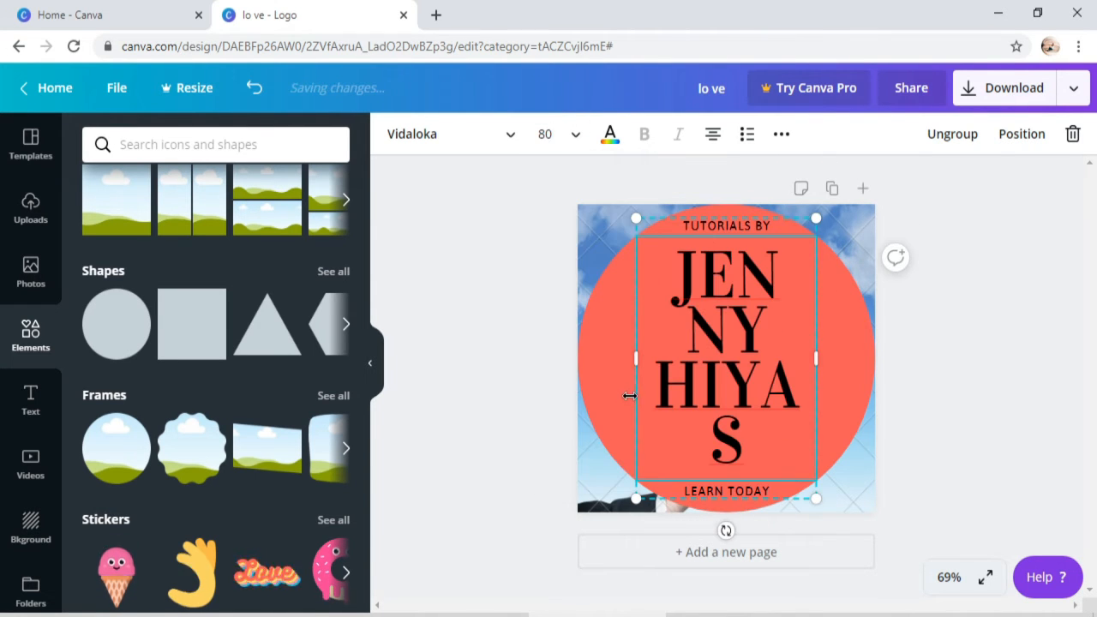
click(579, 137)
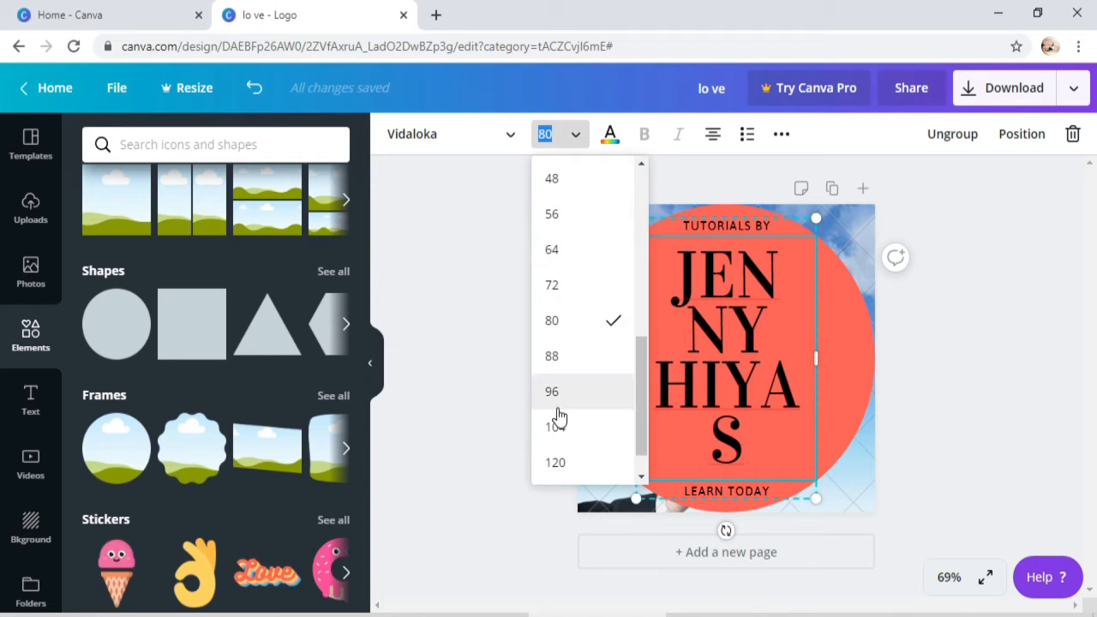
click(556, 396)
click(549, 134)
Remove letters and line breaks from the name text so the first name and surname each take one line.
click(684, 325)
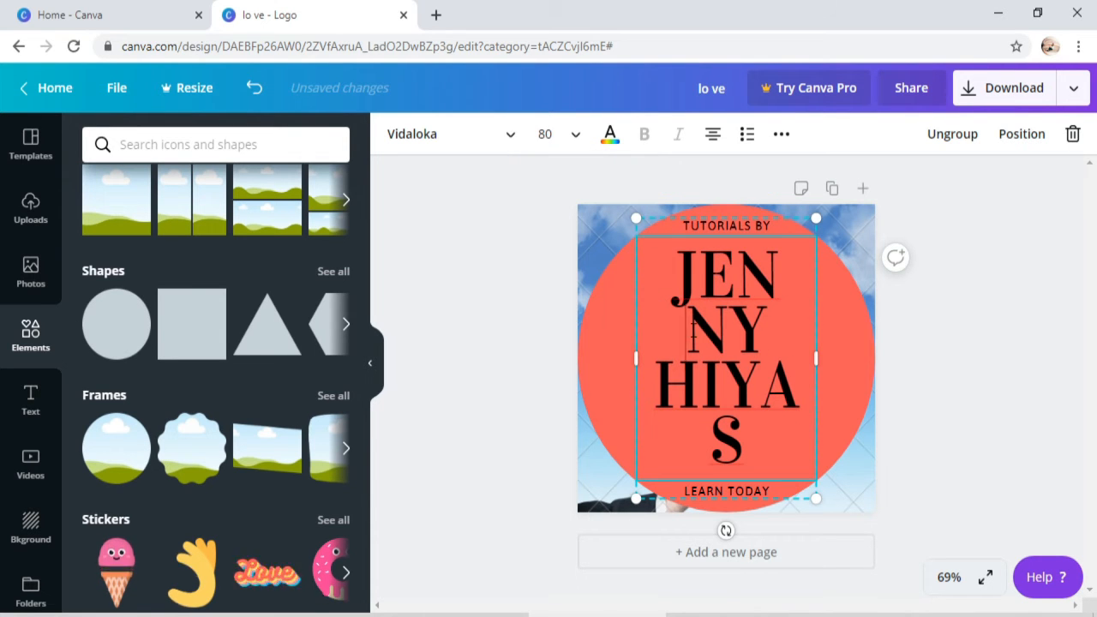
key(BackSpace)
key(BackSpace)
key(BackSpace)
text(A)
drag(818, 476, 839, 493)
key(BackSpace)
Enlarge the text group until the name reaches font size 113 and centre the group horizontally on the circle.
drag(639, 277, 643, 235)
click(831, 468)
click(827, 458)
drag(837, 466, 821, 485)
drag(837, 261, 865, 232)
drag(864, 466, 874, 475)
click(628, 247)
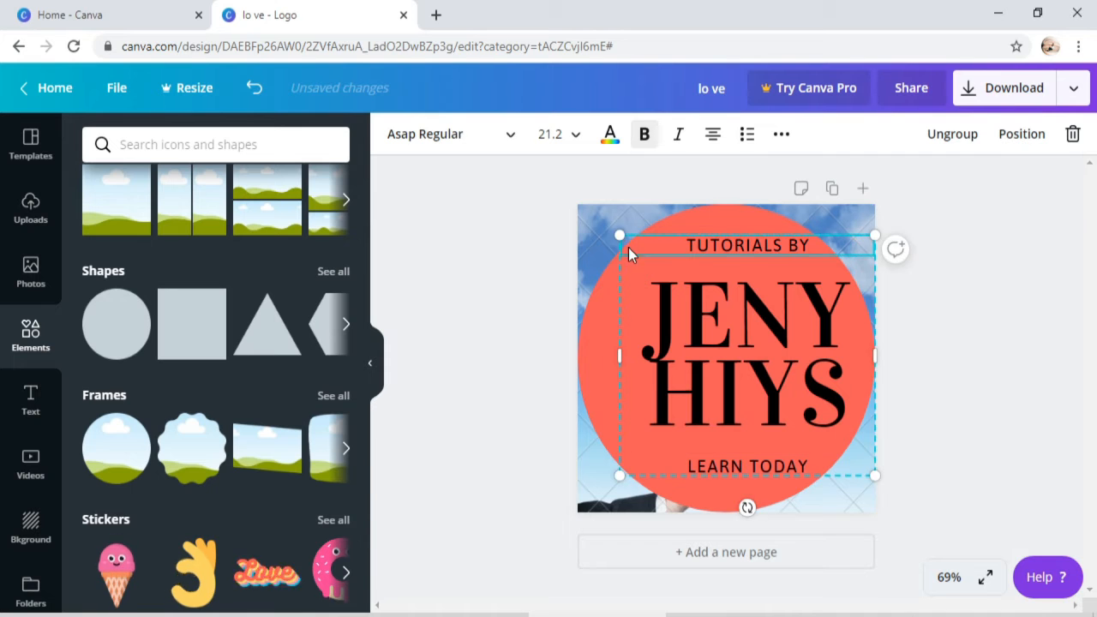
click(672, 285)
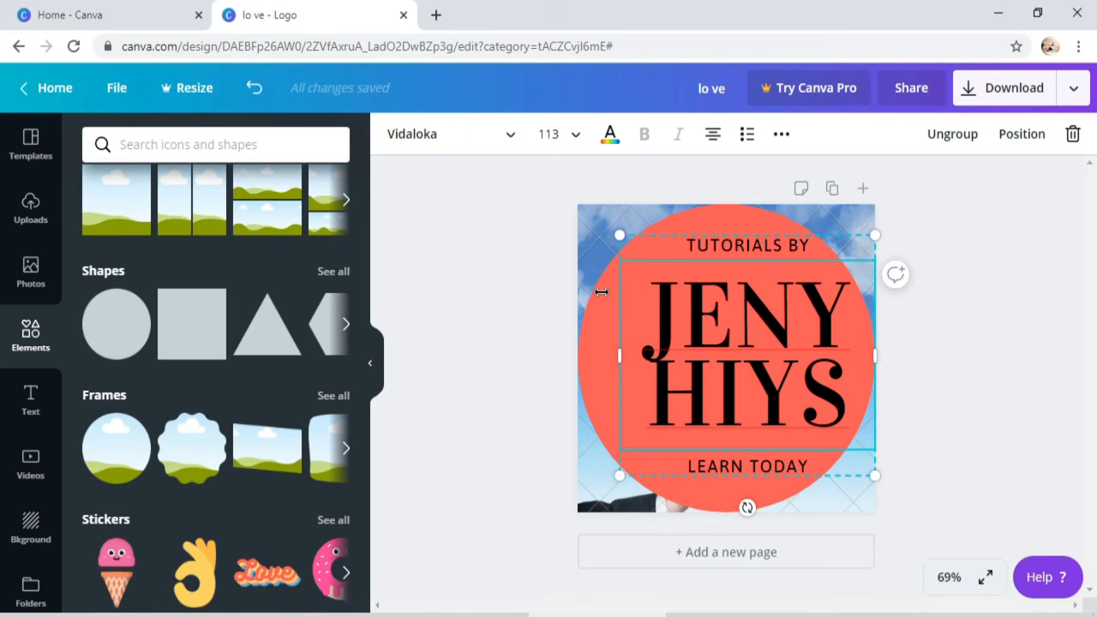
drag(750, 242, 729, 242)
Correct the spelling of both names by adding the missing "A" to the surname and "N" to the first name.
click(784, 399)
text(A)
triple_click(785, 399)
click(717, 271)
text(N)
Set the name's font size to 80 and scale the text group up to the full page width.
key(ctrl+a)
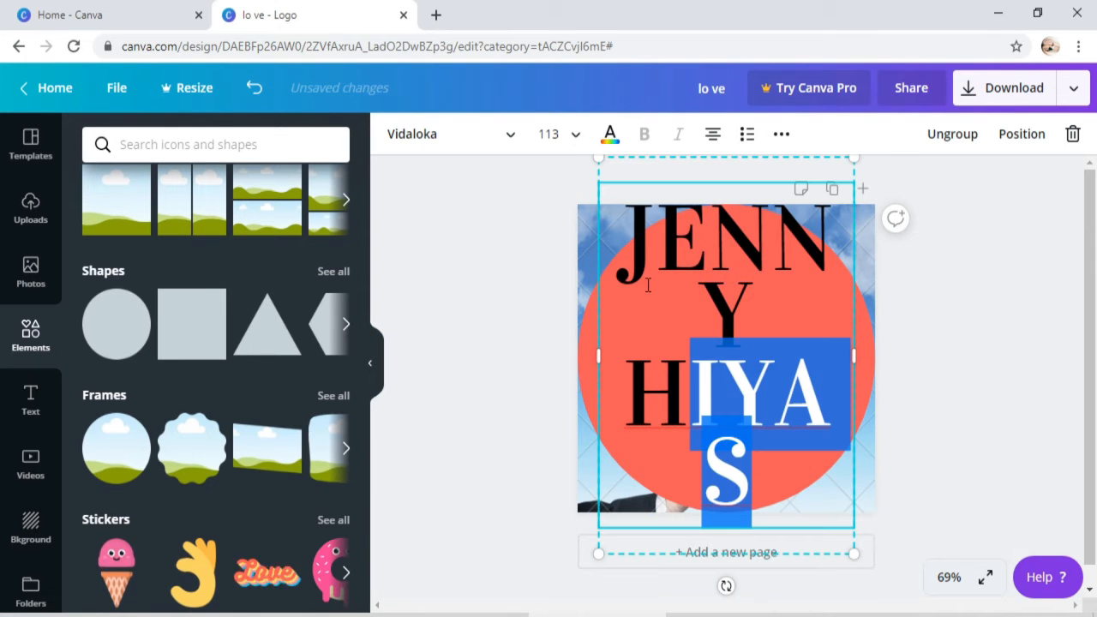
click(549, 134)
text(80)
key(Return)
drag(598, 262, 587, 245)
drag(854, 447, 863, 476)
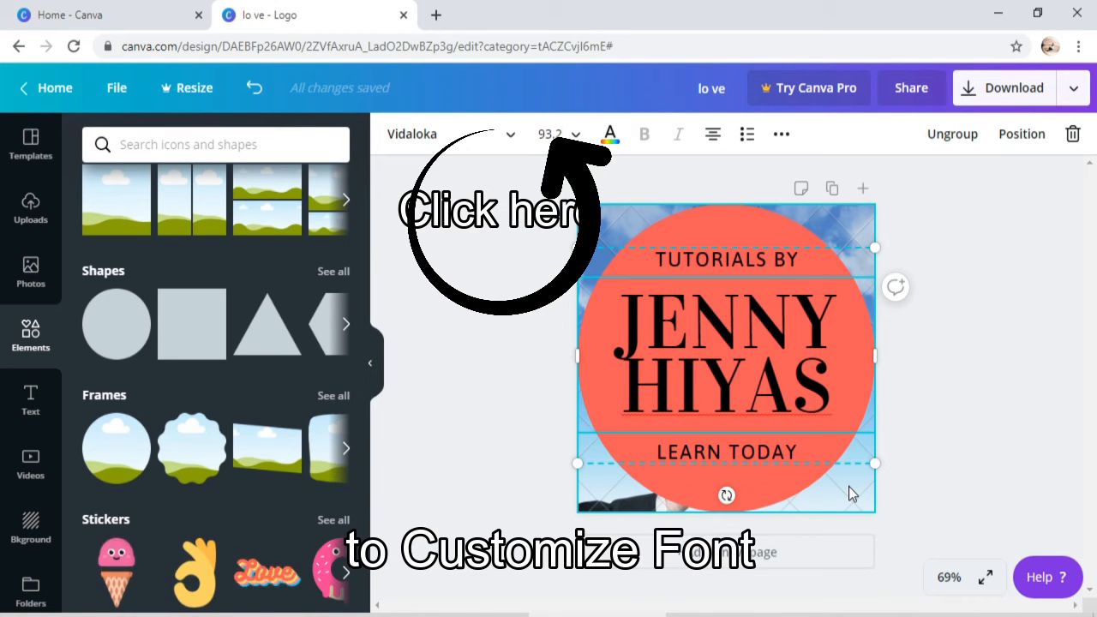
Search the elements library for "lightbulb".
scroll(368, 429, down, 4)
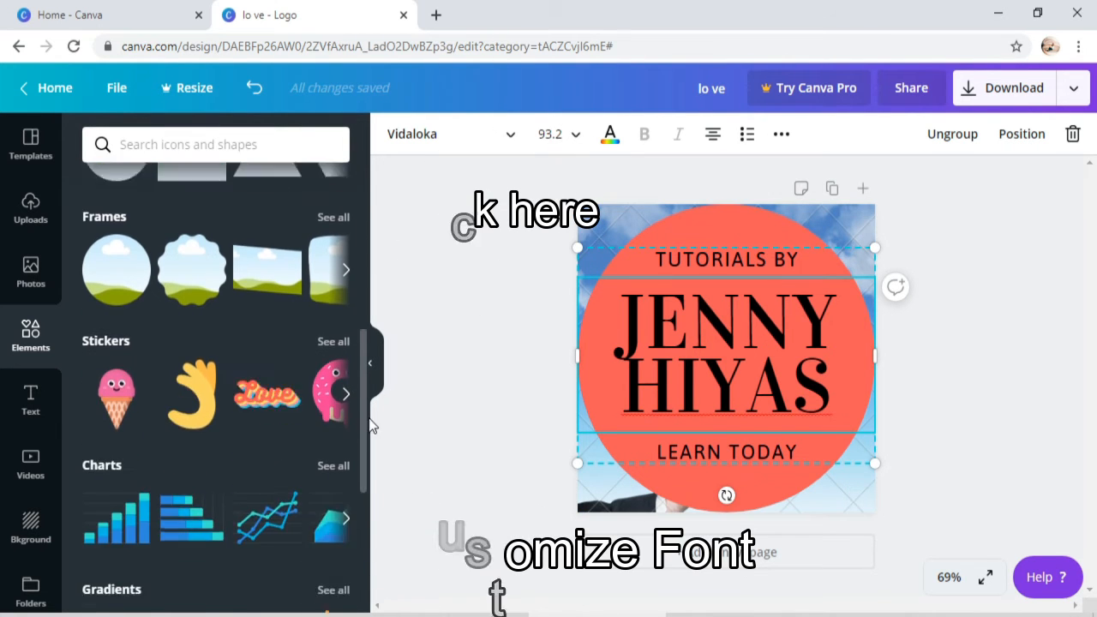
scroll(367, 429, up, 6)
click(195, 146)
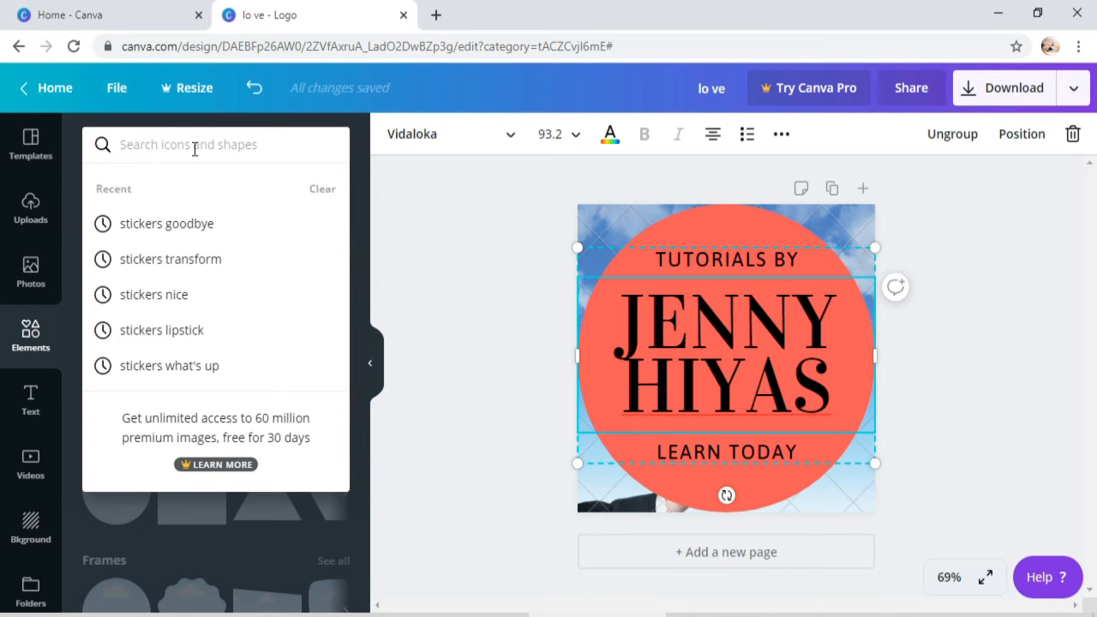
text(lightbulb)
key(Return)
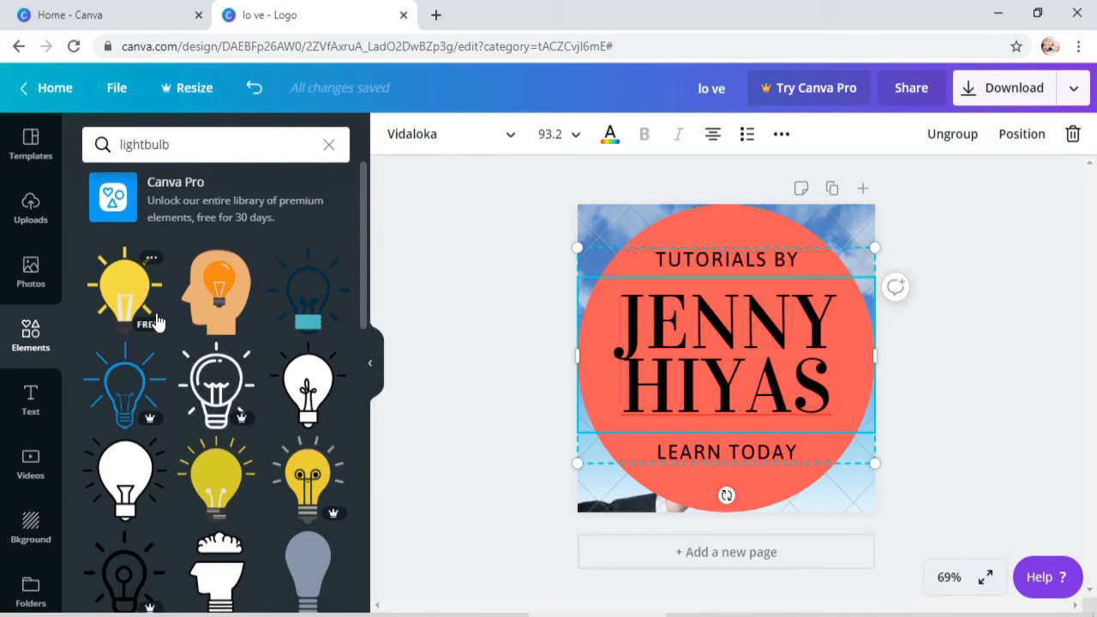
Add the free orange lightbulb with rays, shrink it and centre it at the circle's lower edge below "LEARN TODAY".
scroll(156, 319, down, 10)
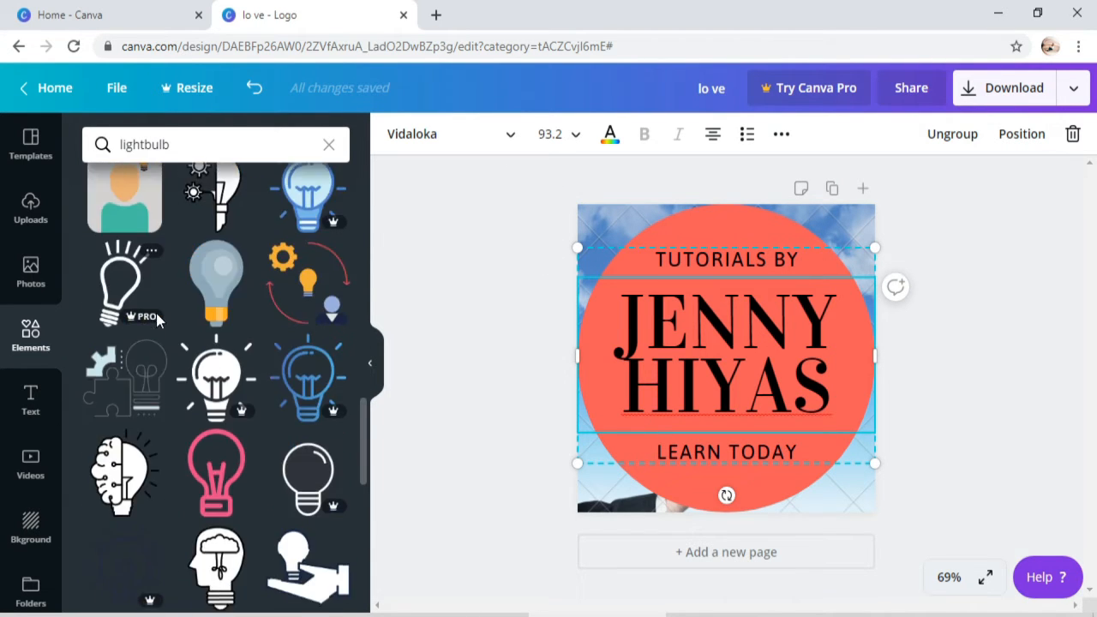
scroll(156, 312, down, 5)
click(133, 504)
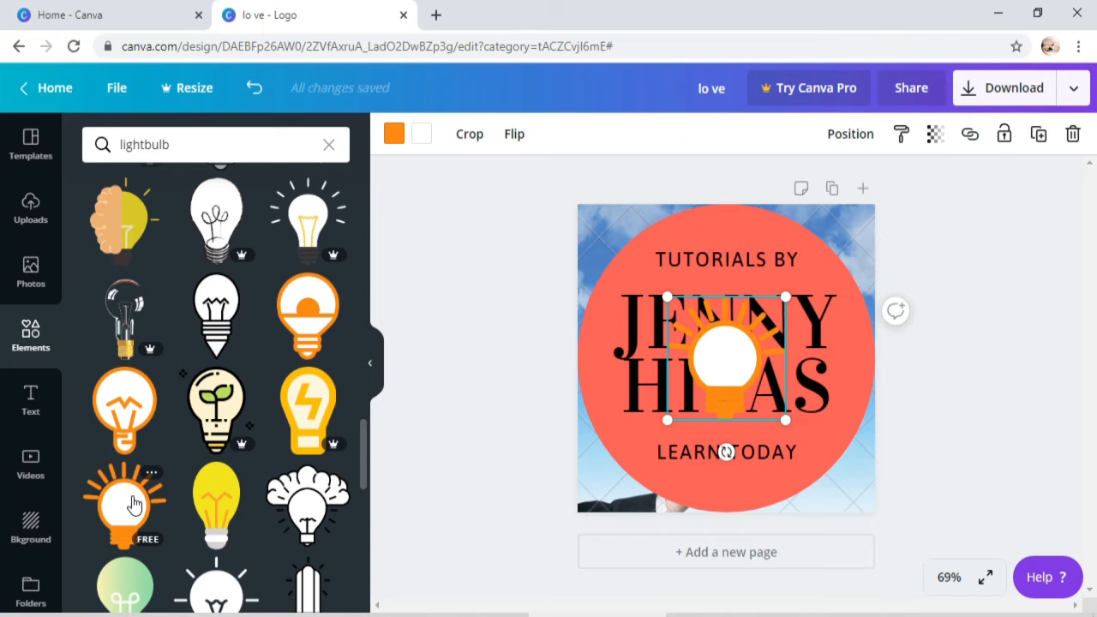
drag(785, 420, 730, 355)
drag(699, 314, 727, 485)
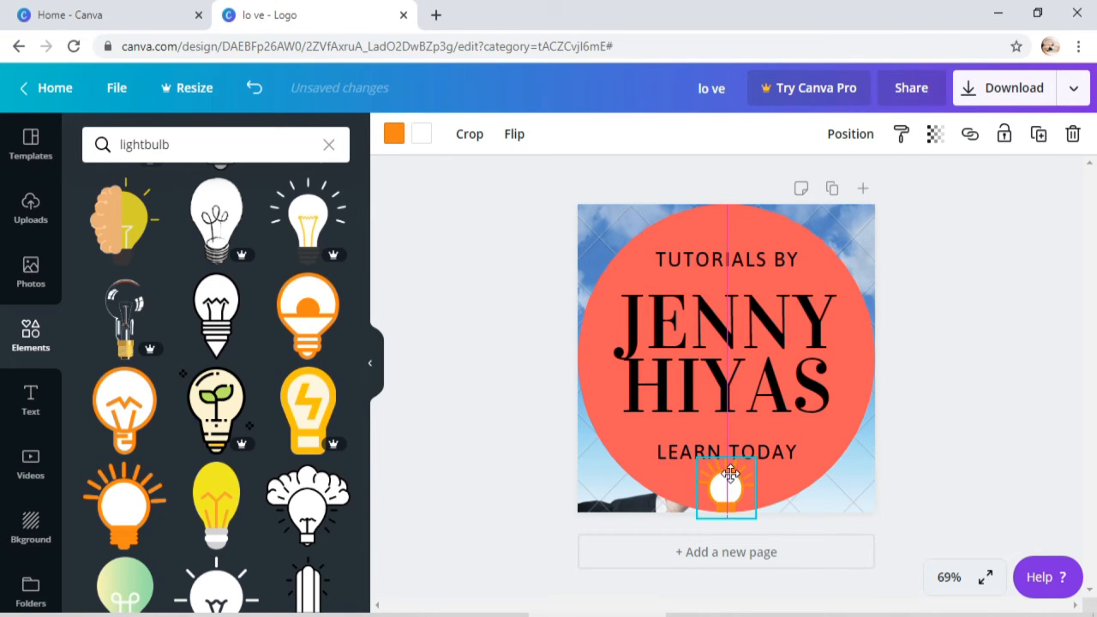
click(841, 436)
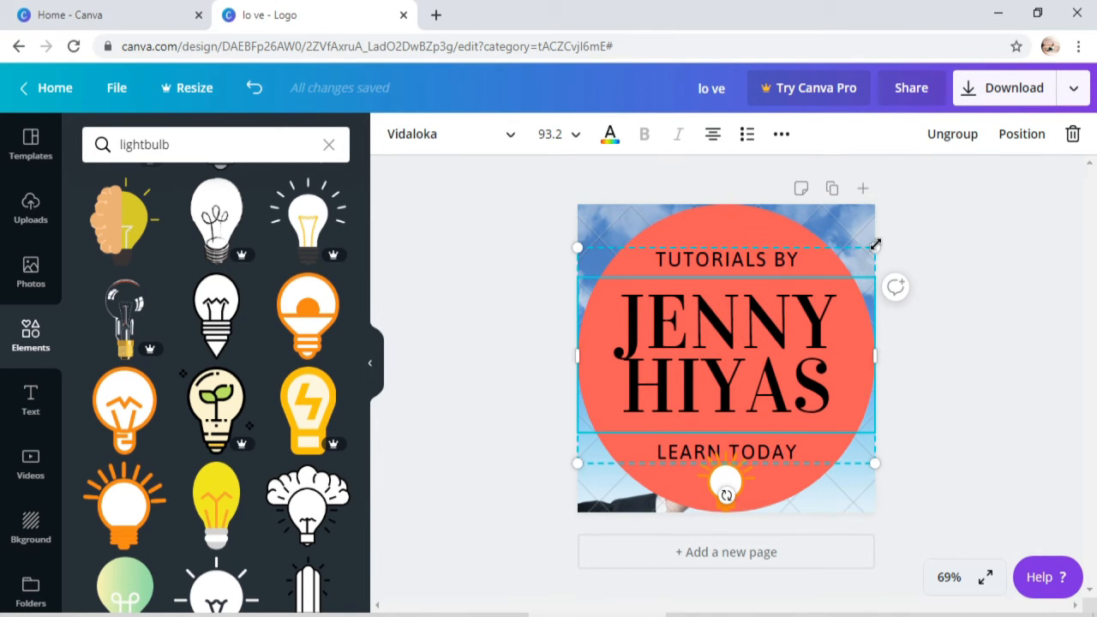
drag(874, 240, 879, 216)
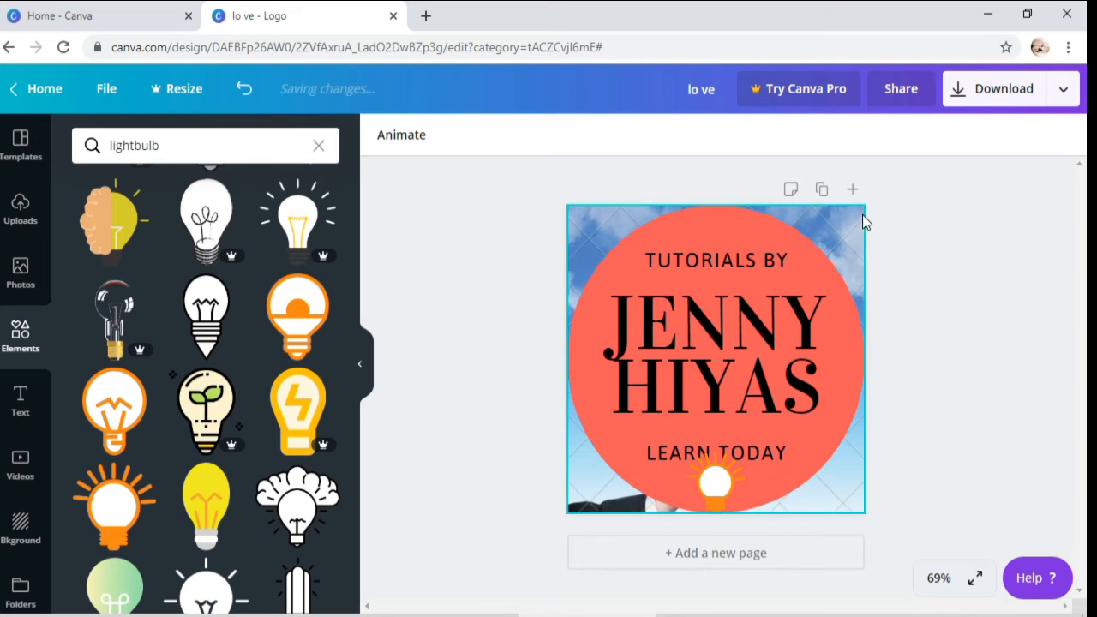
click(724, 255)
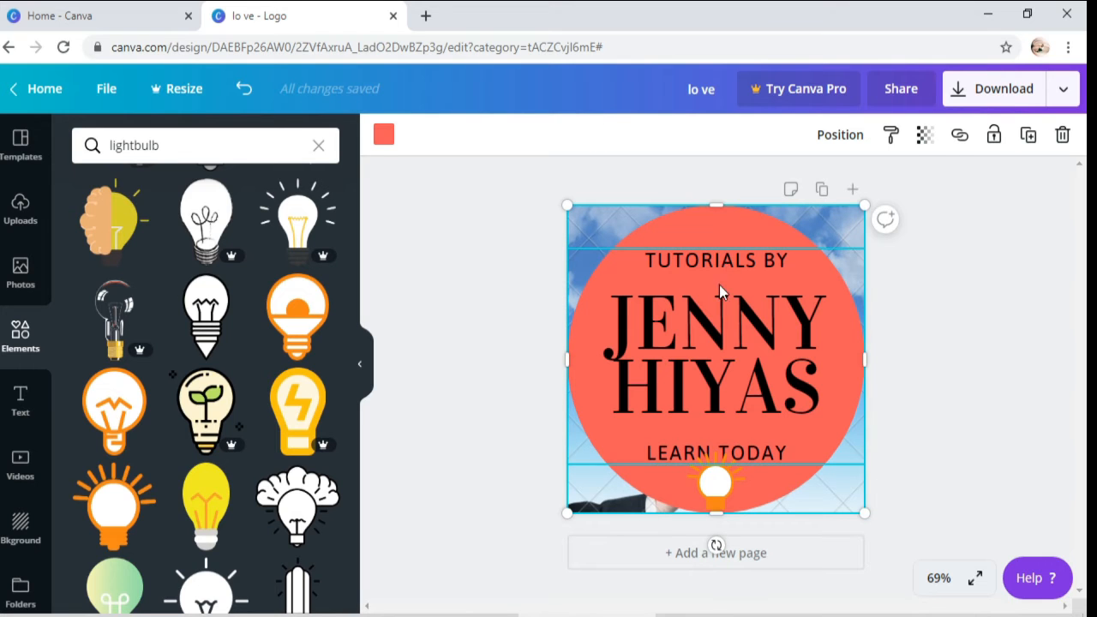
click(723, 264)
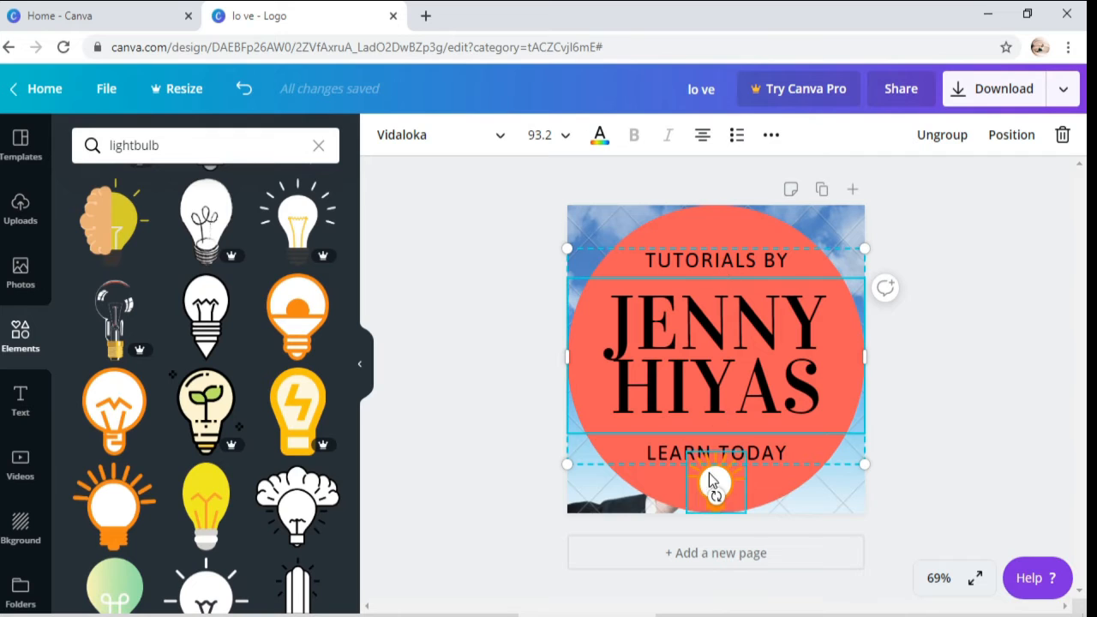
click(451, 488)
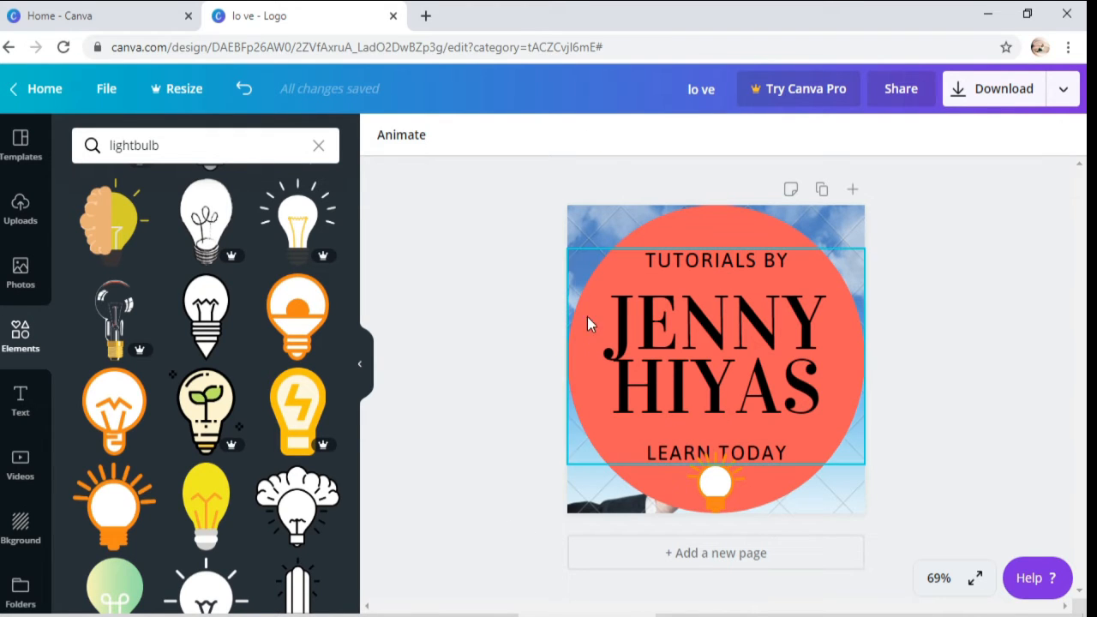
Look through the "lightbulb" element results for other bulb graphics that could suit the logo.
scroll(214, 351, down, 5)
scroll(219, 367, down, 10)
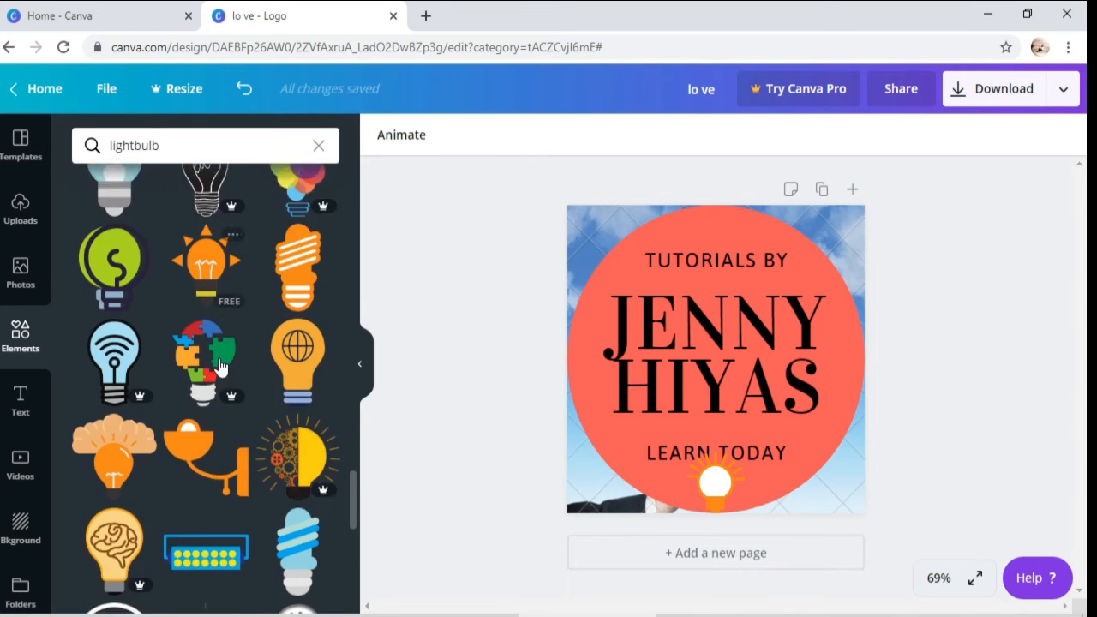
scroll(221, 366, down, 4)
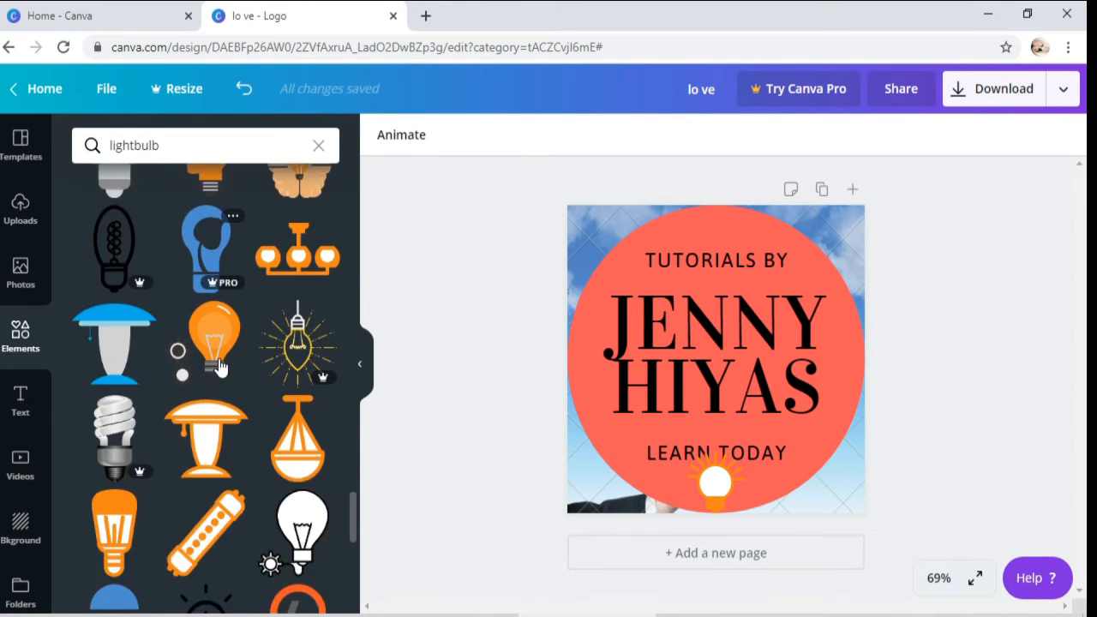
scroll(218, 358, down, 4)
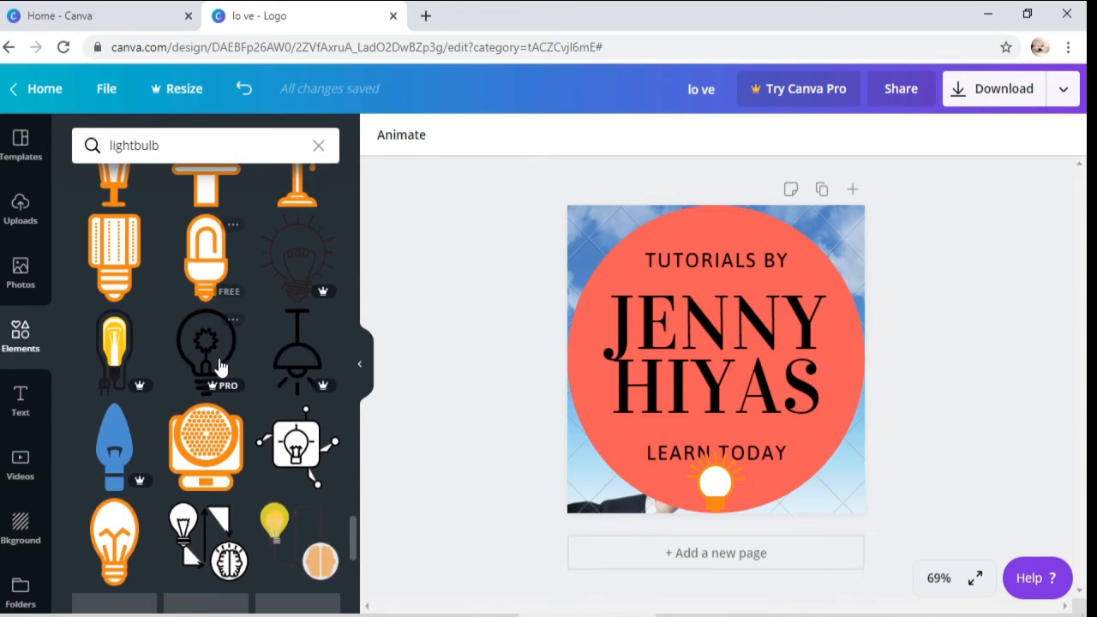
scroll(220, 366, down, 3)
scroll(219, 367, down, 3)
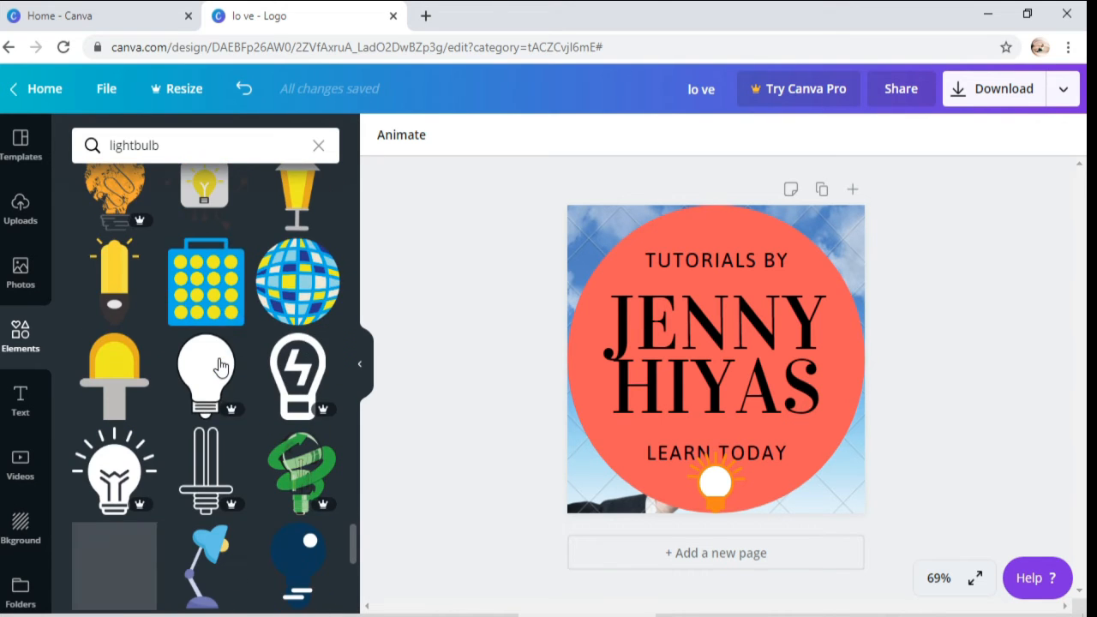
scroll(220, 367, down, 2)
scroll(220, 367, down, 4)
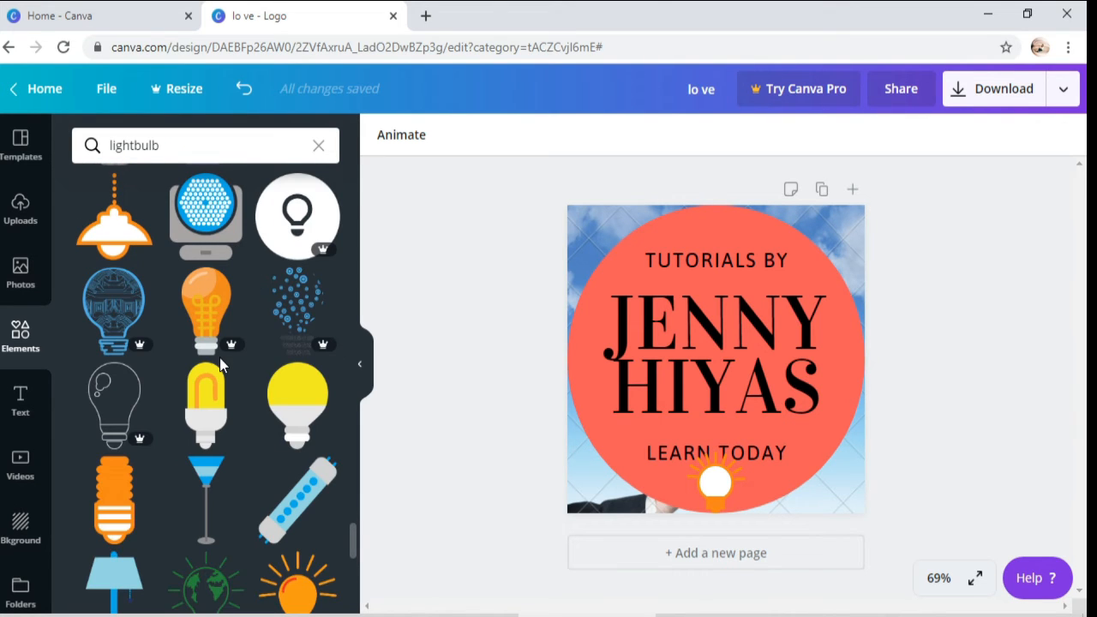
scroll(220, 356, down, 10)
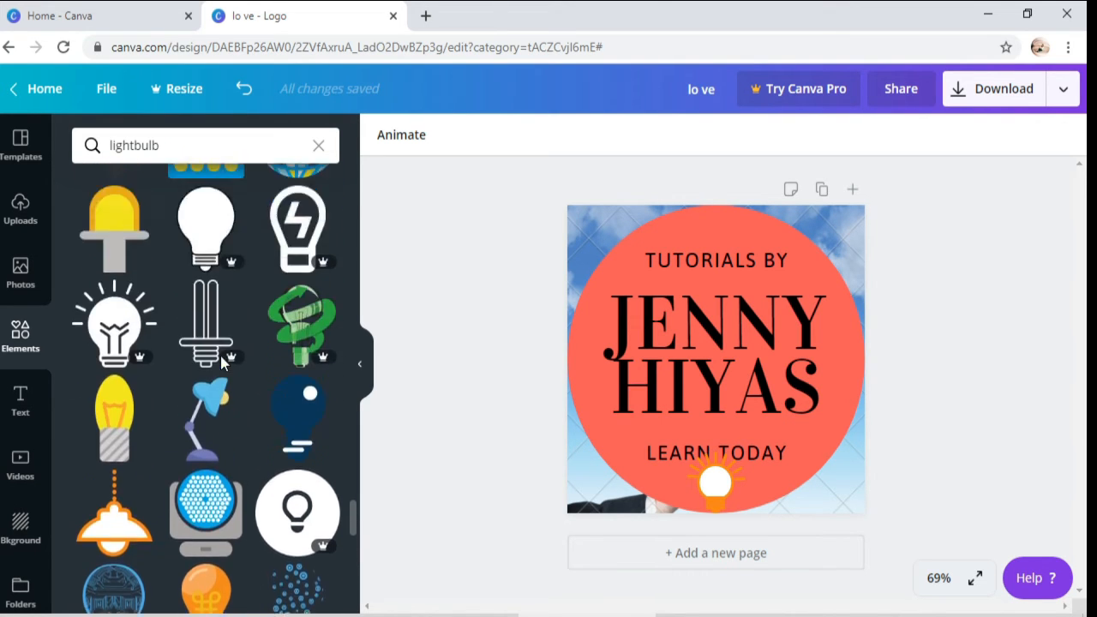
scroll(227, 356, down, 10)
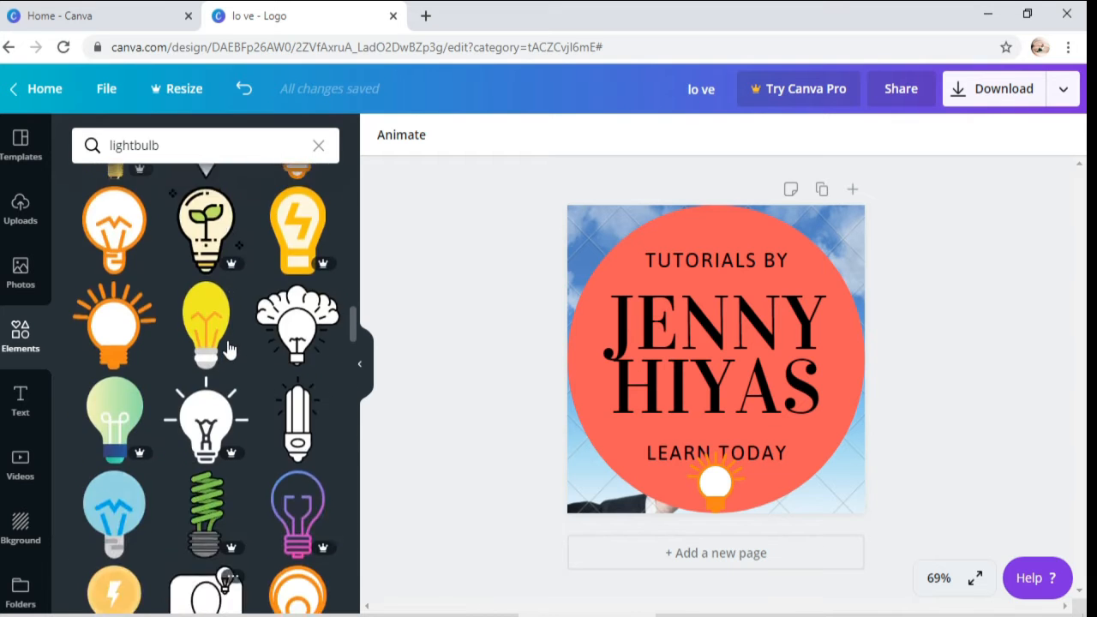
Recolour the whole "TUTORIALS BY" line light blue.
double_click(735, 263)
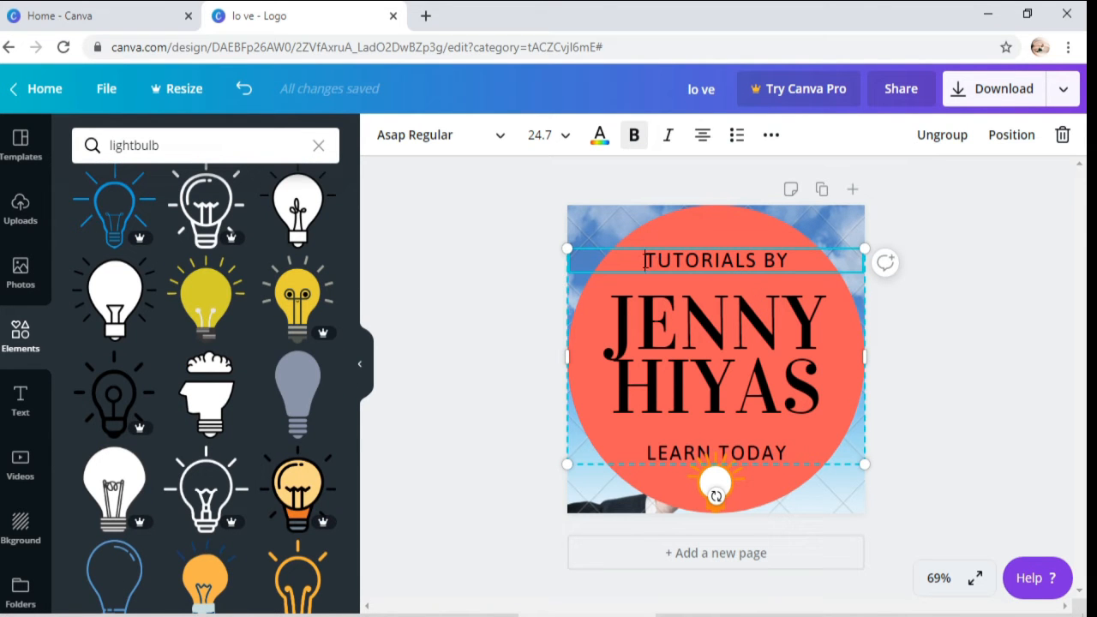
drag(645, 263, 824, 266)
click(634, 136)
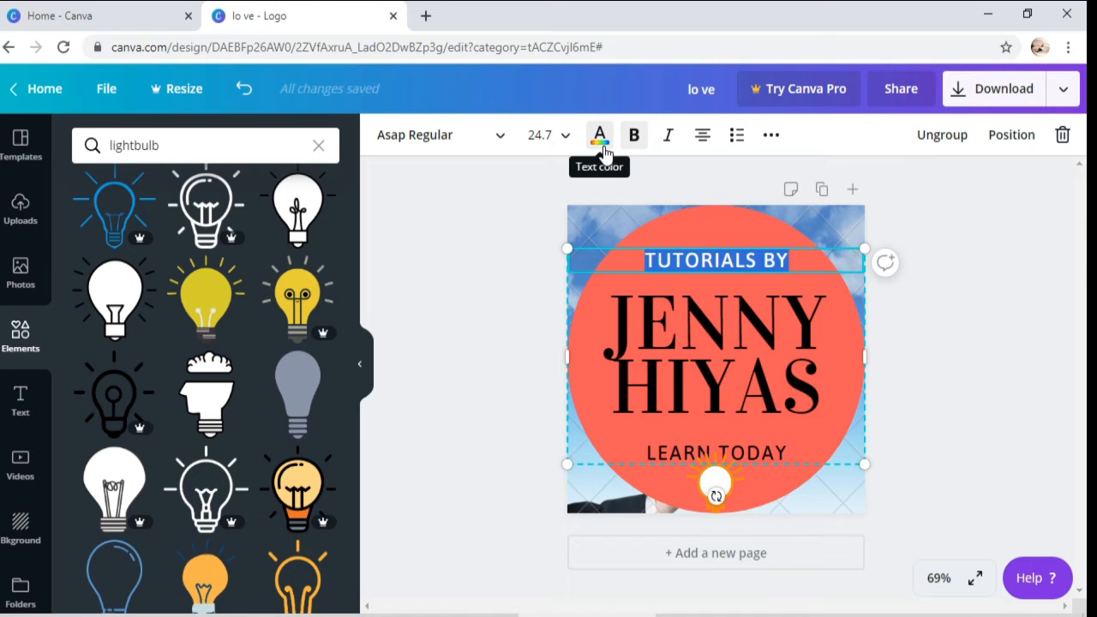
click(600, 138)
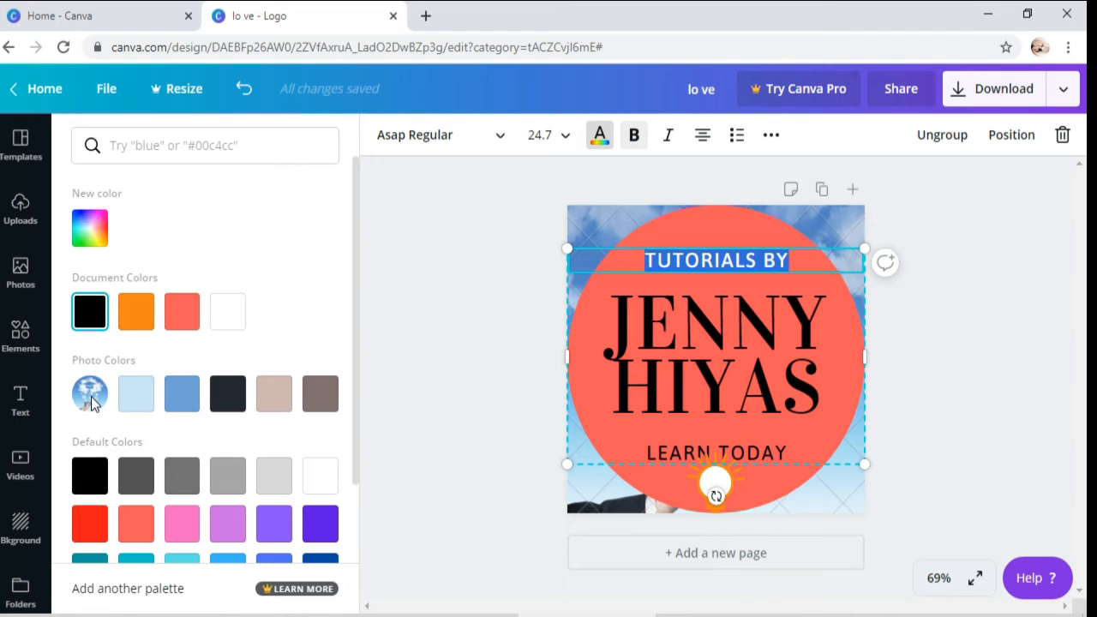
scroll(221, 456, down, 1)
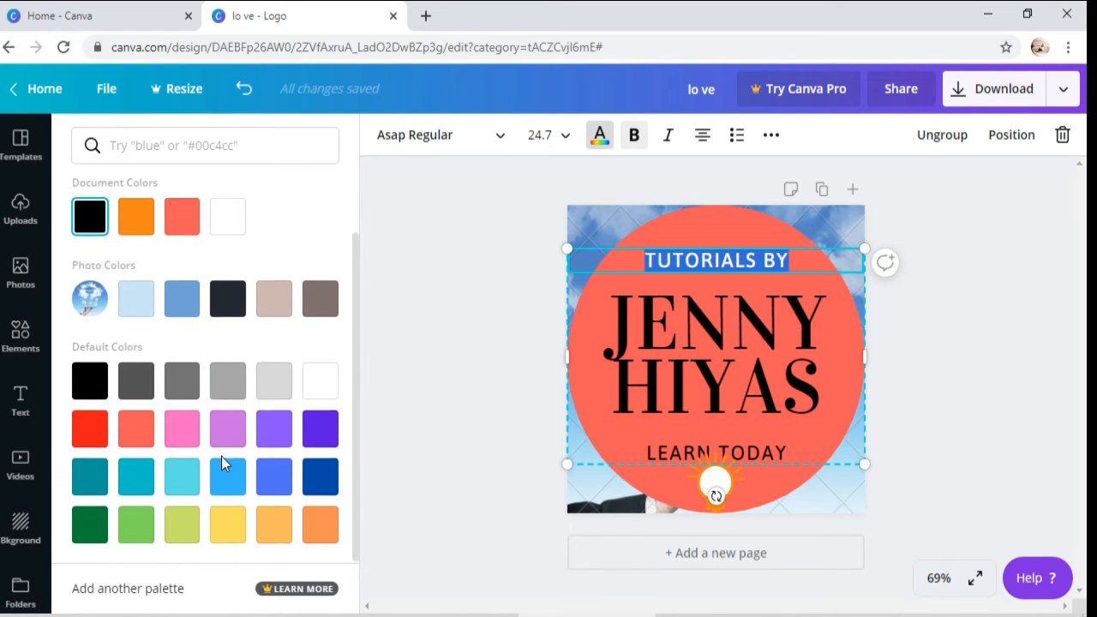
click(226, 487)
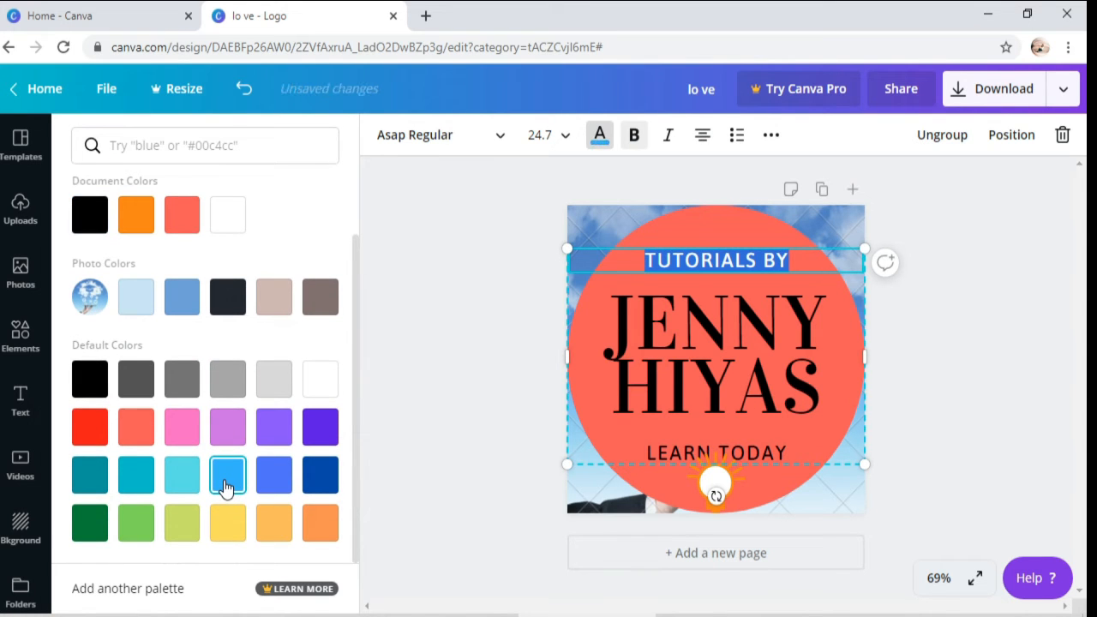
click(294, 156)
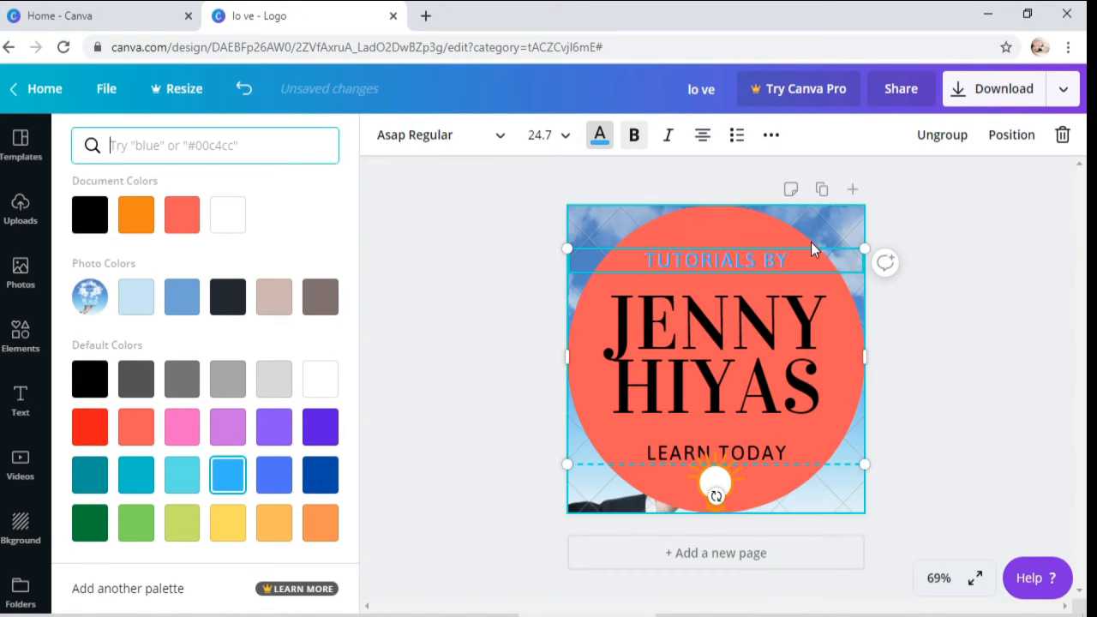
Compare the text lines and set the "TUTORIALS BY" line back to black.
click(766, 311)
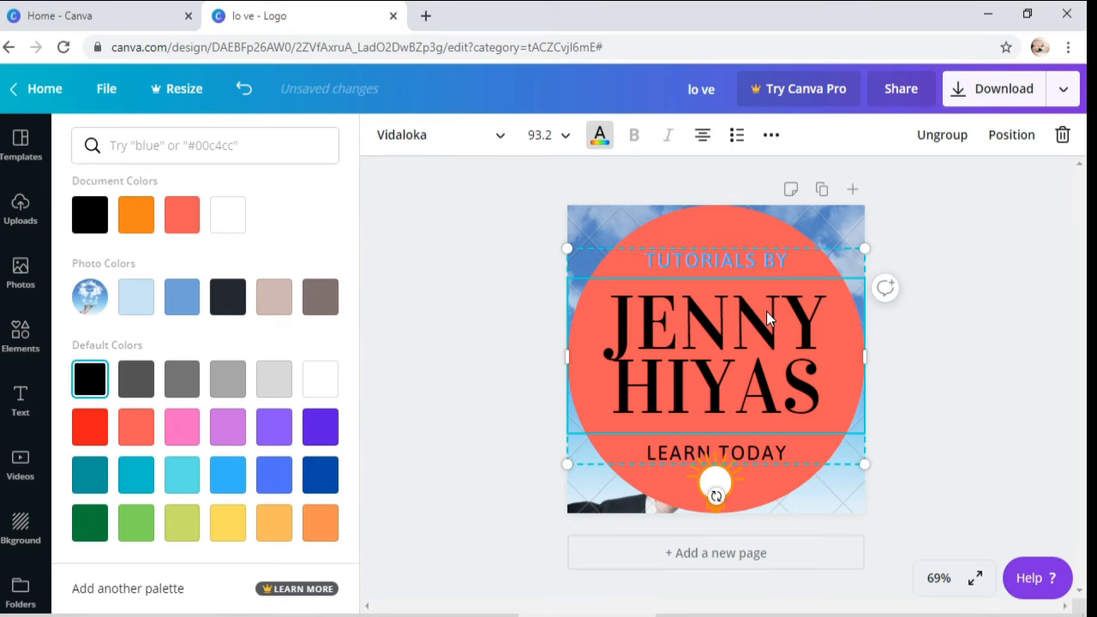
click(809, 451)
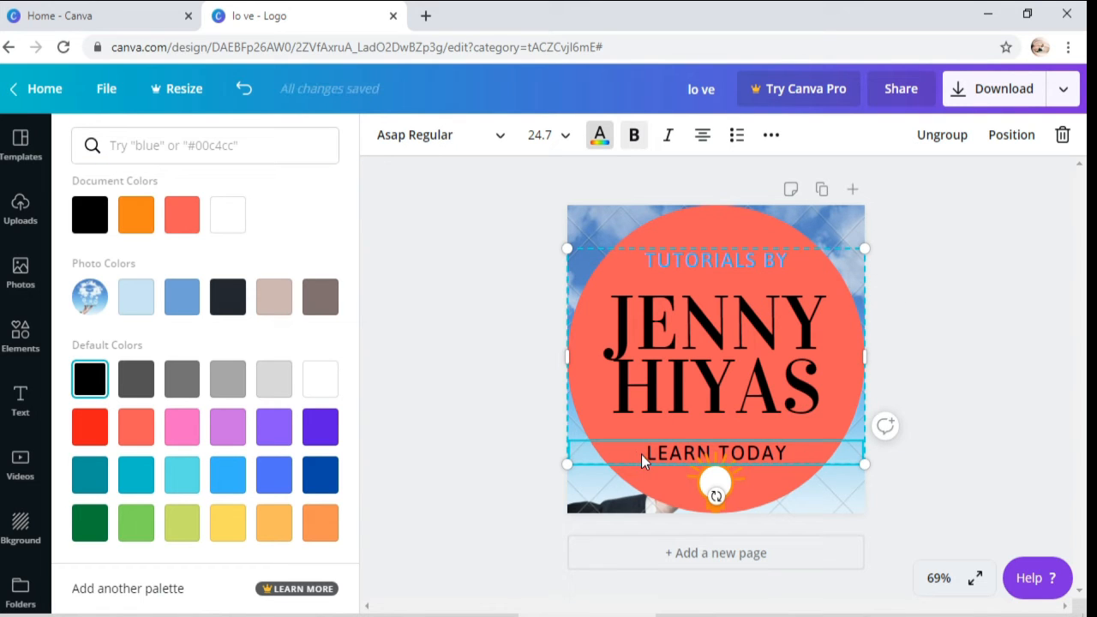
click(786, 262)
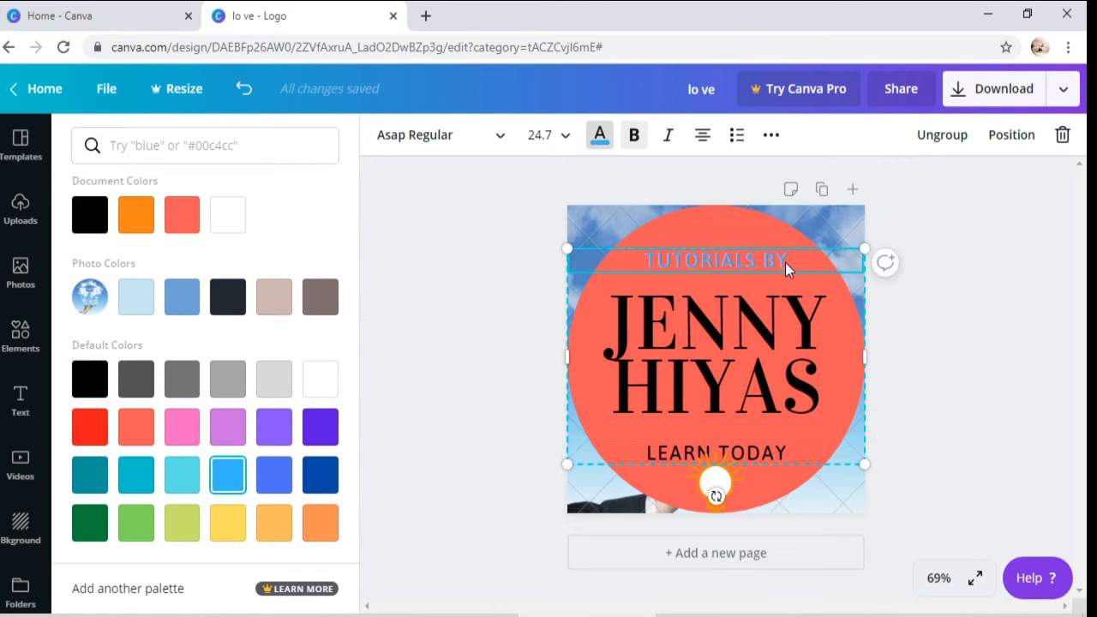
click(100, 386)
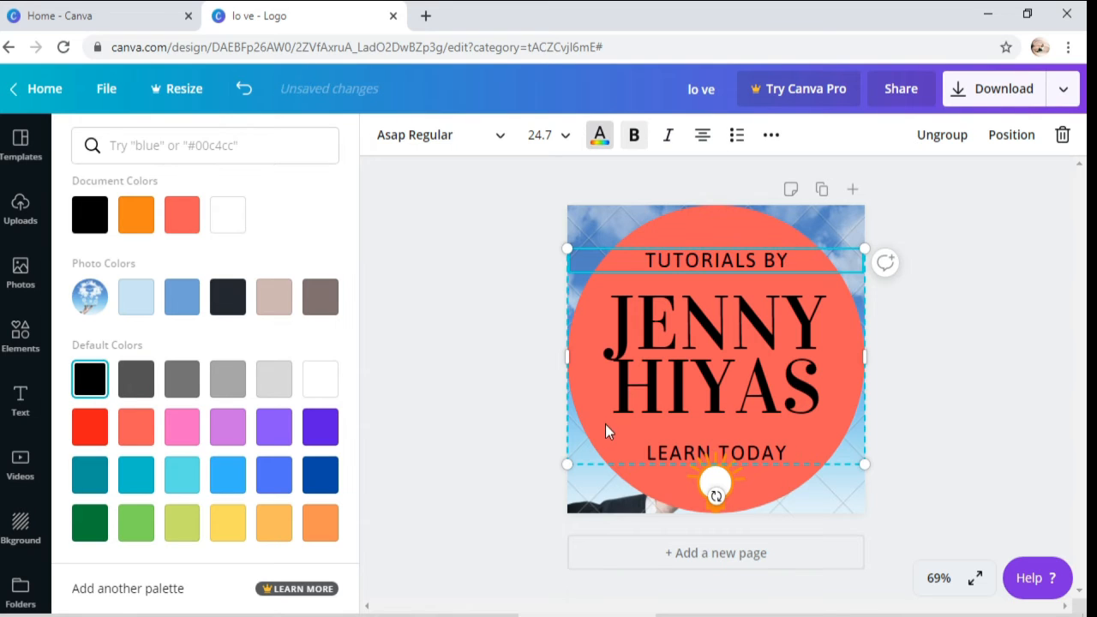
Try blue, yellow and green shades on the large name text and settle on the dark charcoal from the photo colours.
click(699, 452)
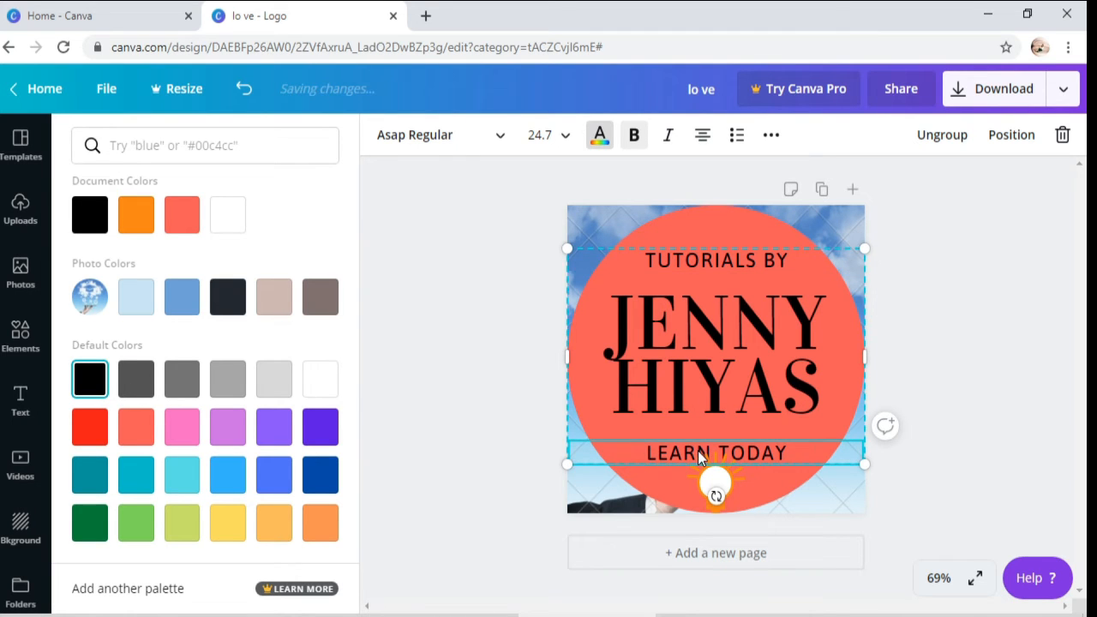
click(682, 366)
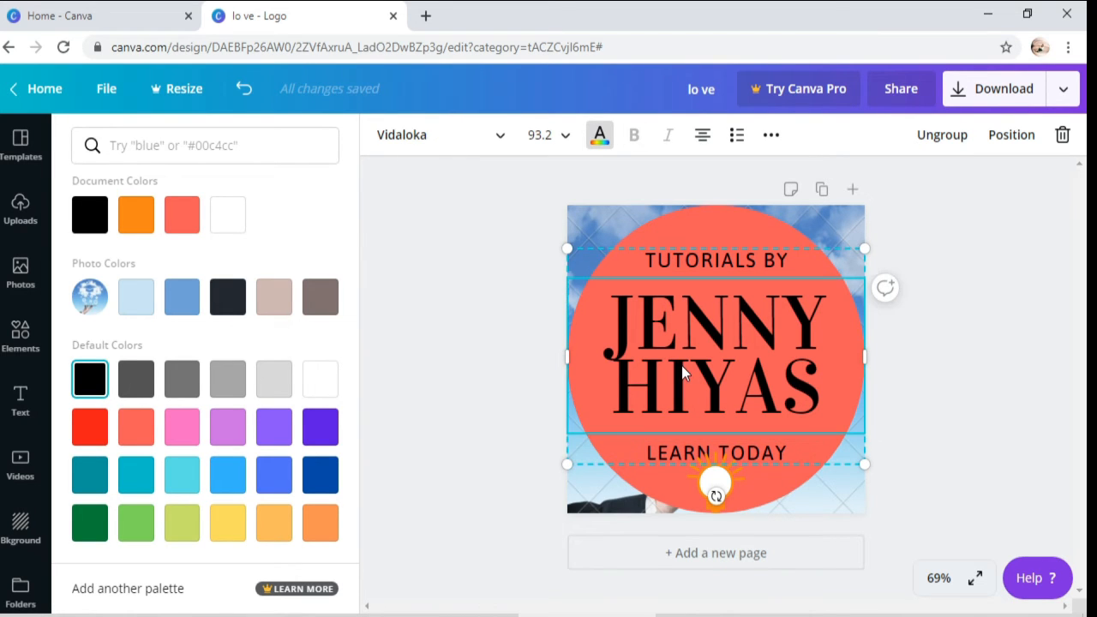
click(320, 476)
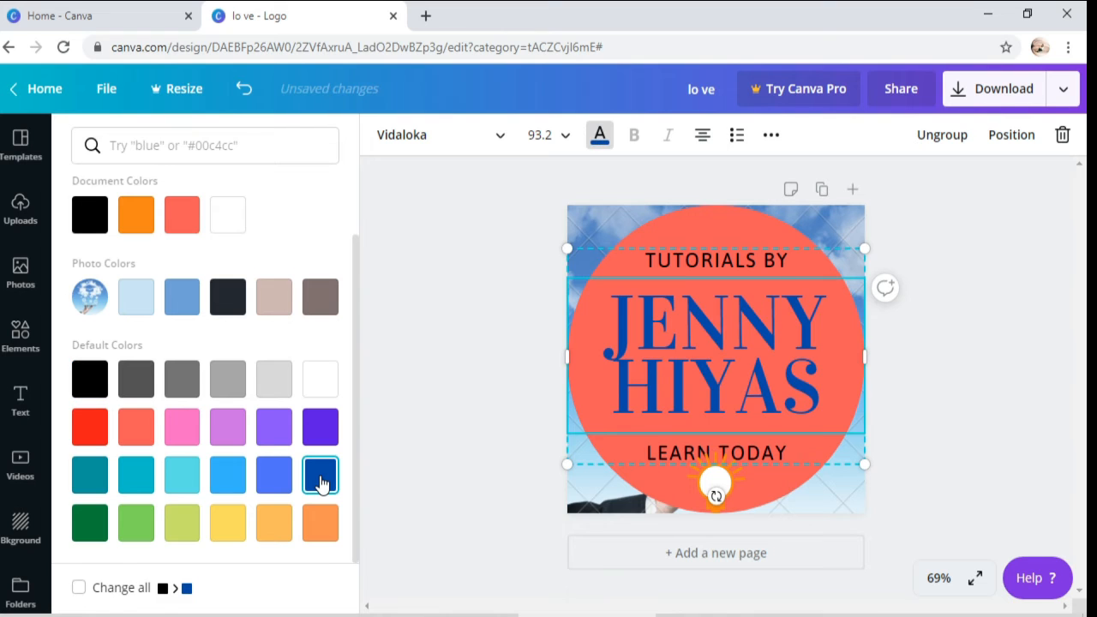
click(228, 474)
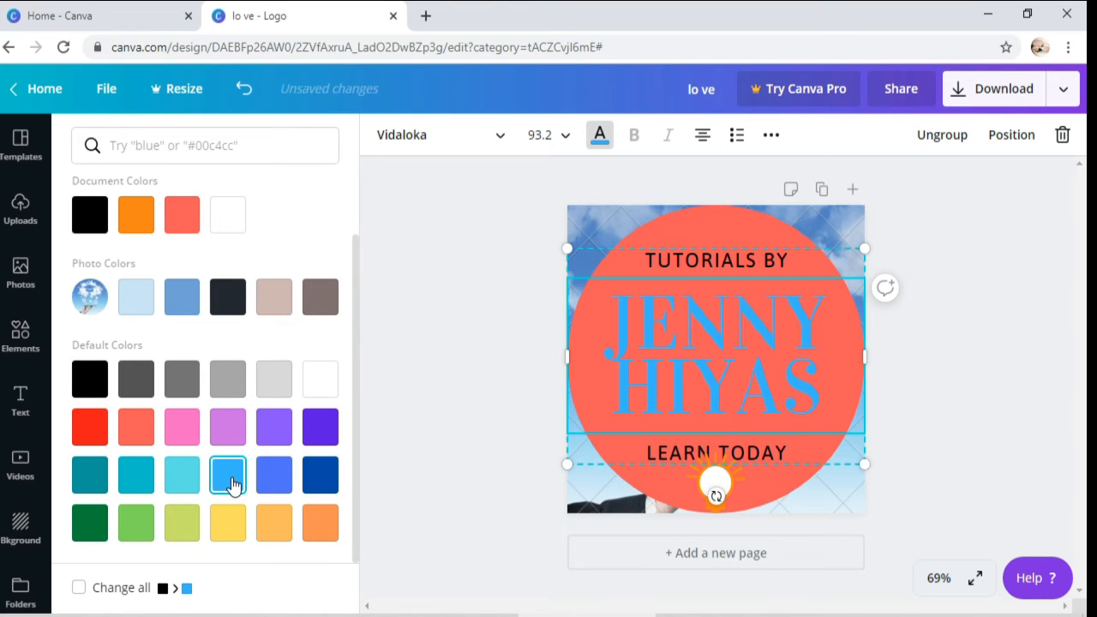
click(232, 539)
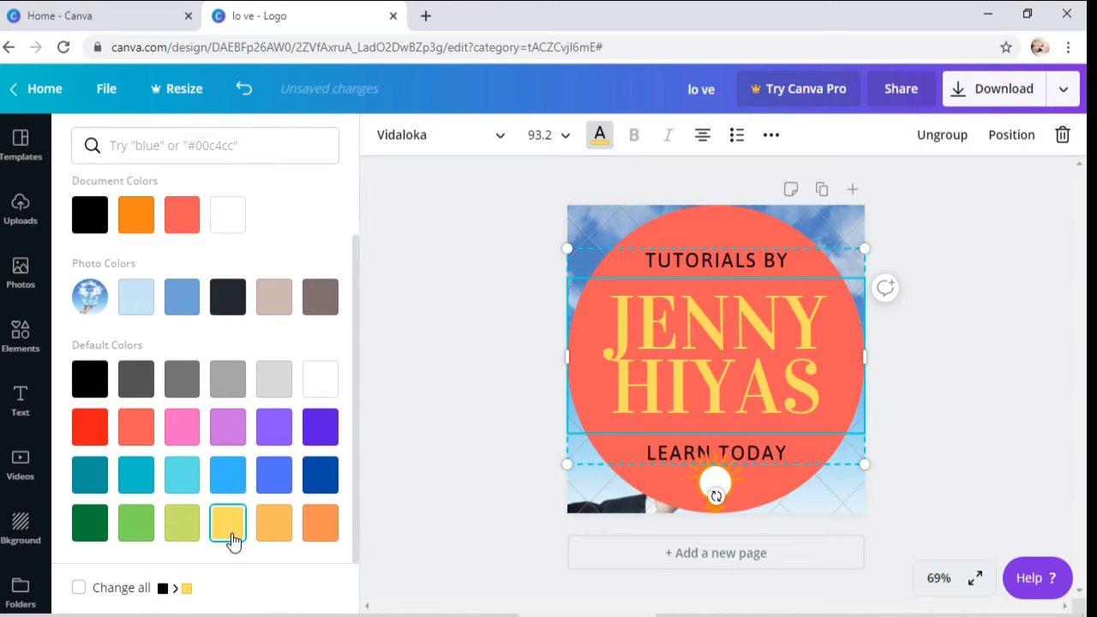
click(182, 535)
click(137, 538)
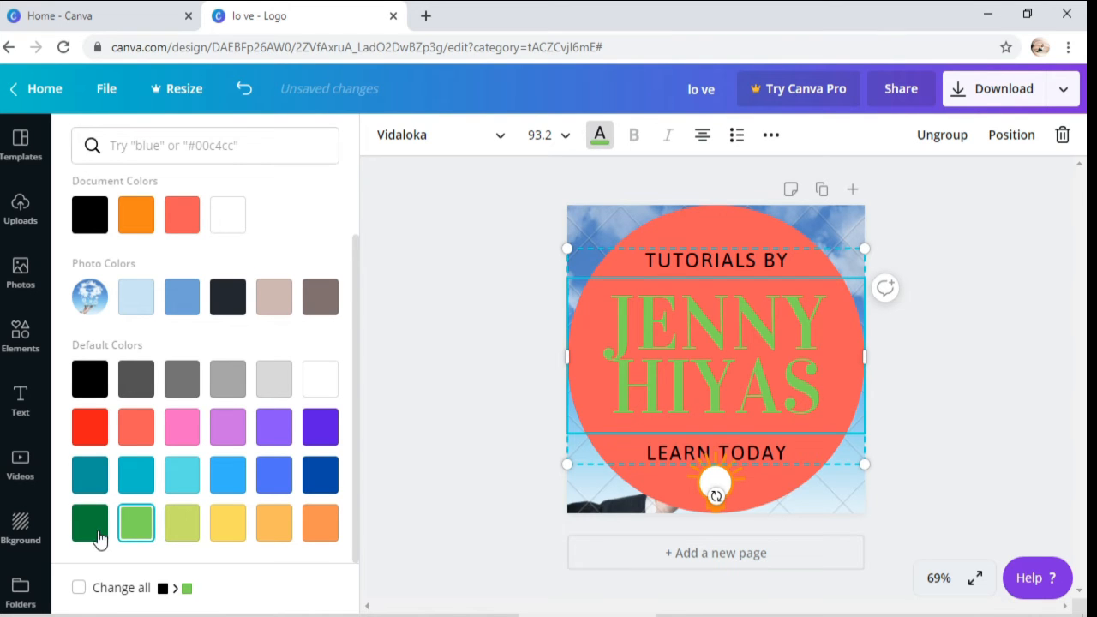
click(96, 533)
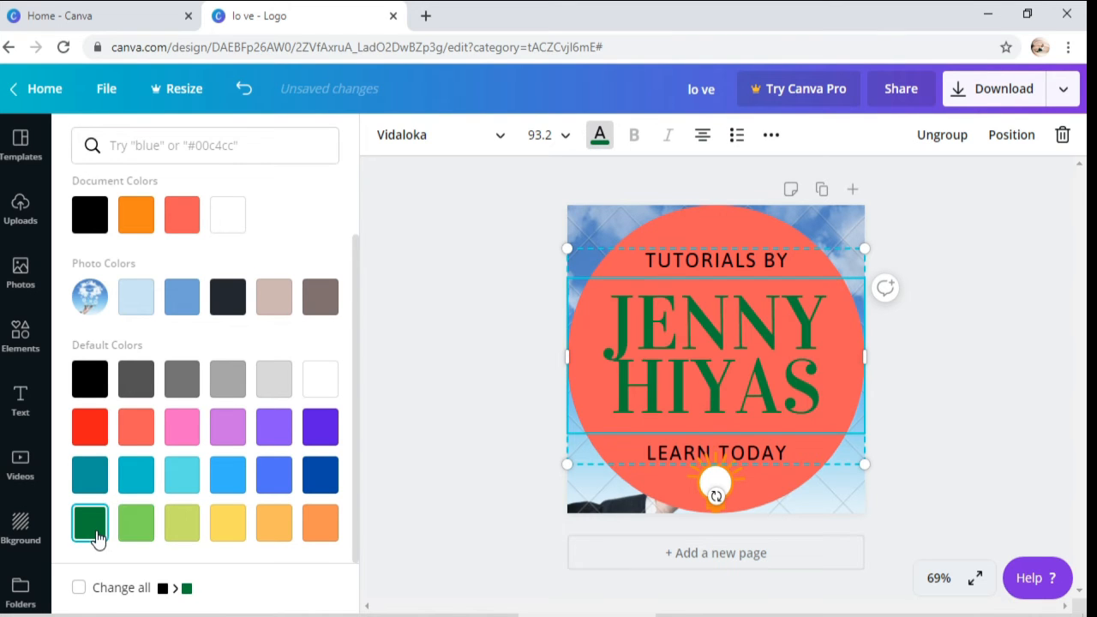
click(228, 308)
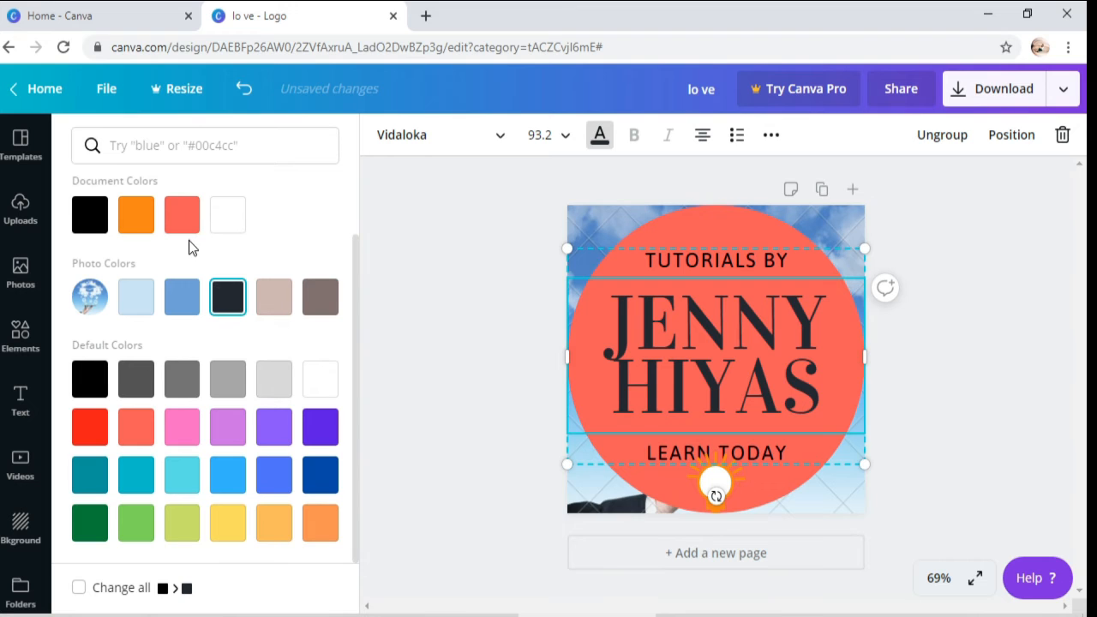
Try bulleted list formatting on the large name, undo it and look over the additional text options.
click(736, 148)
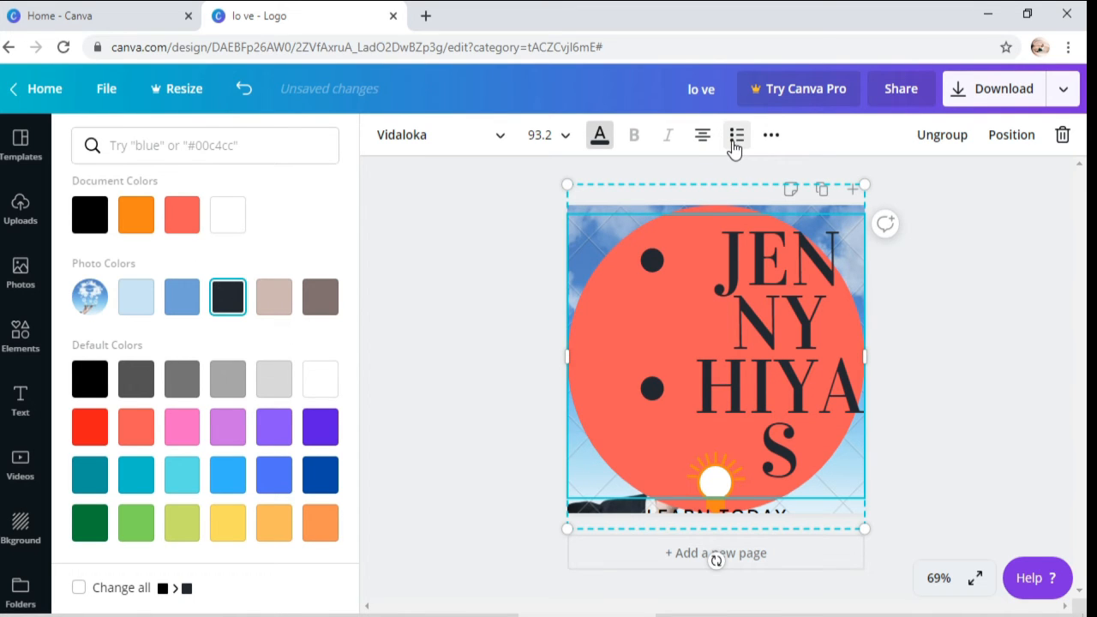
key(ctrl+z)
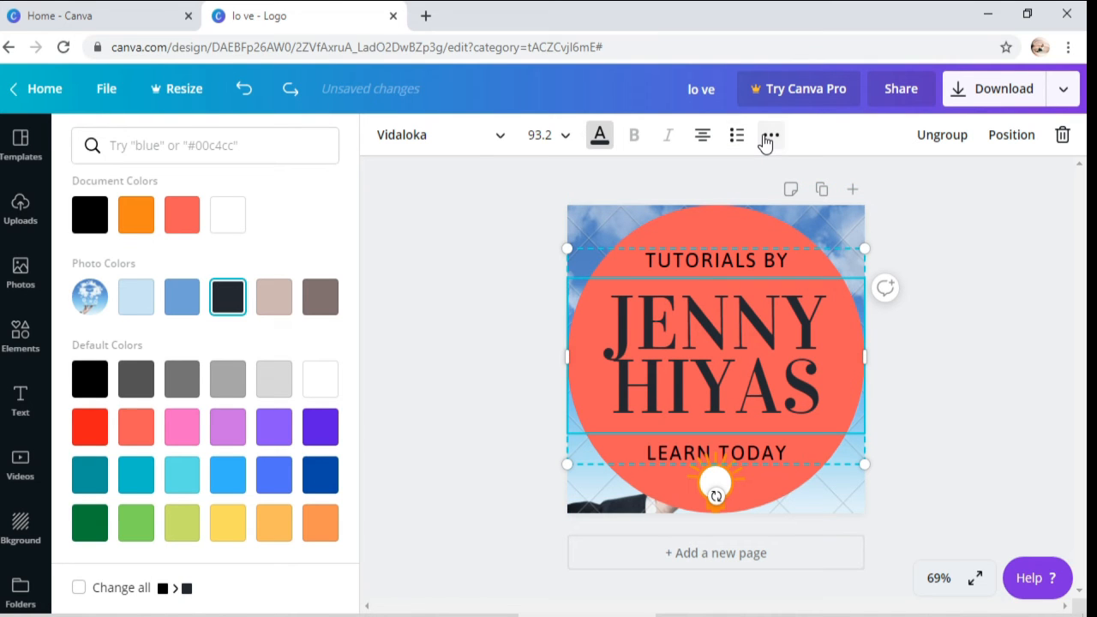
click(769, 137)
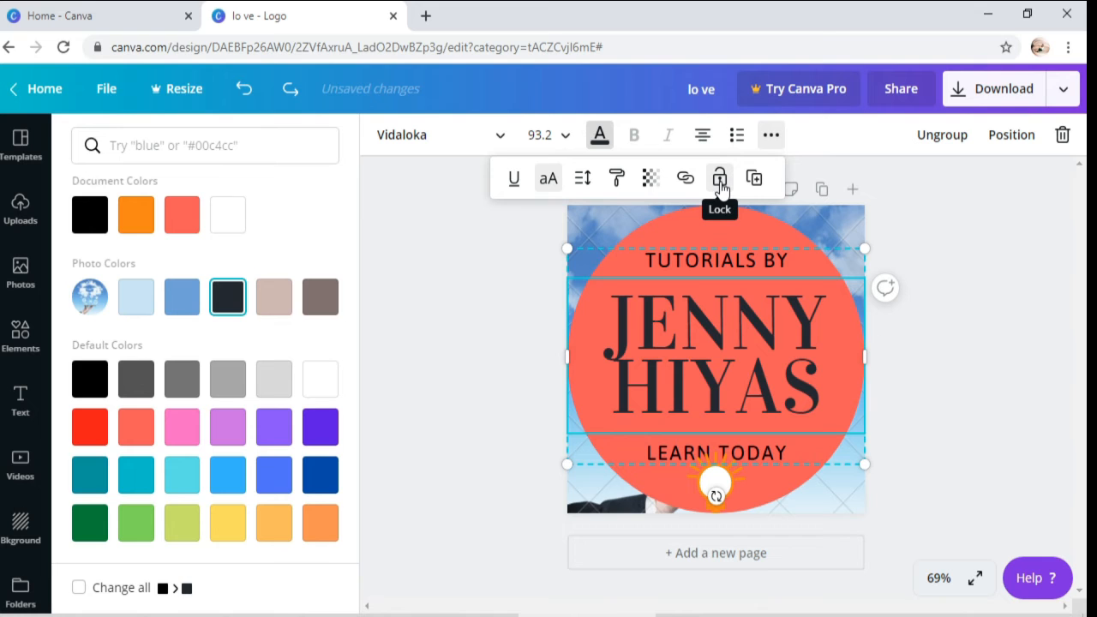
click(595, 221)
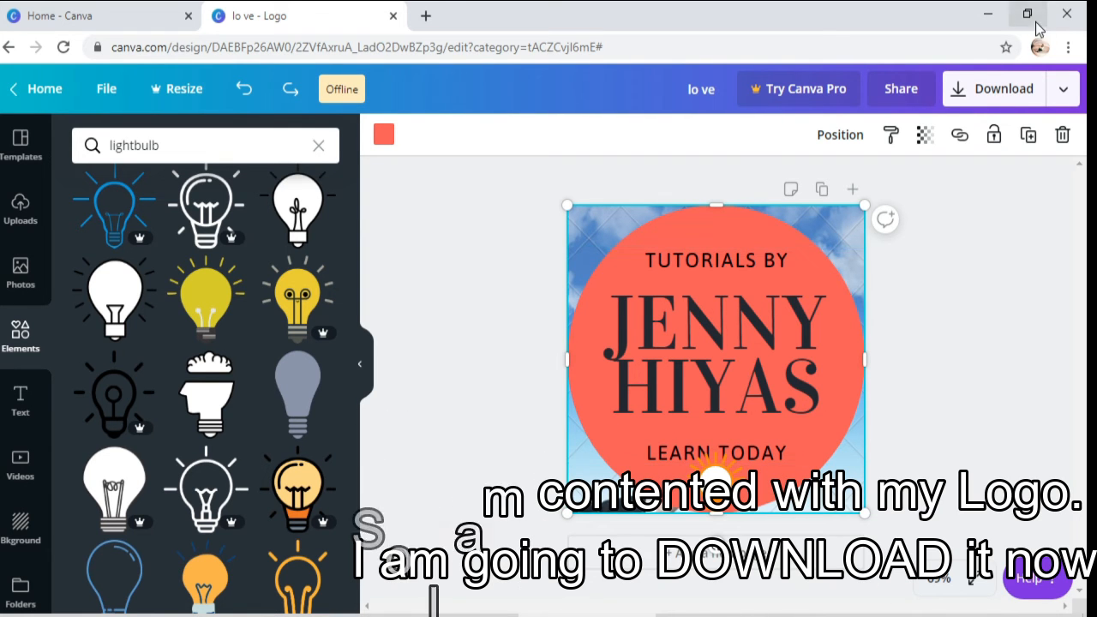
Download the finished logo as a PNG, copy the referral link and dismiss the referral offer.
click(1003, 96)
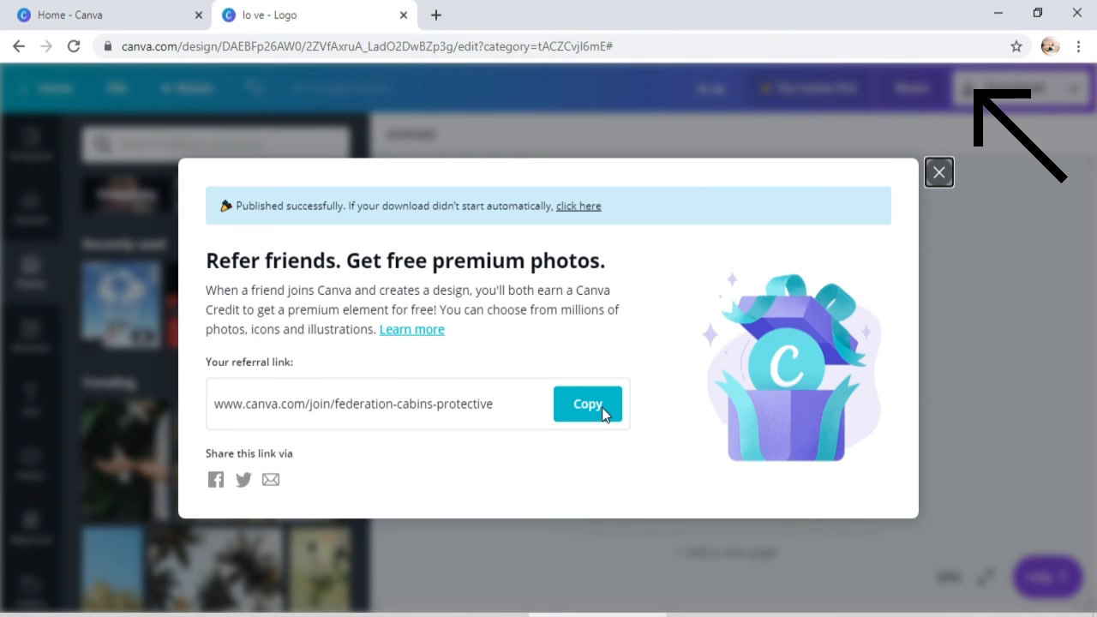
click(588, 404)
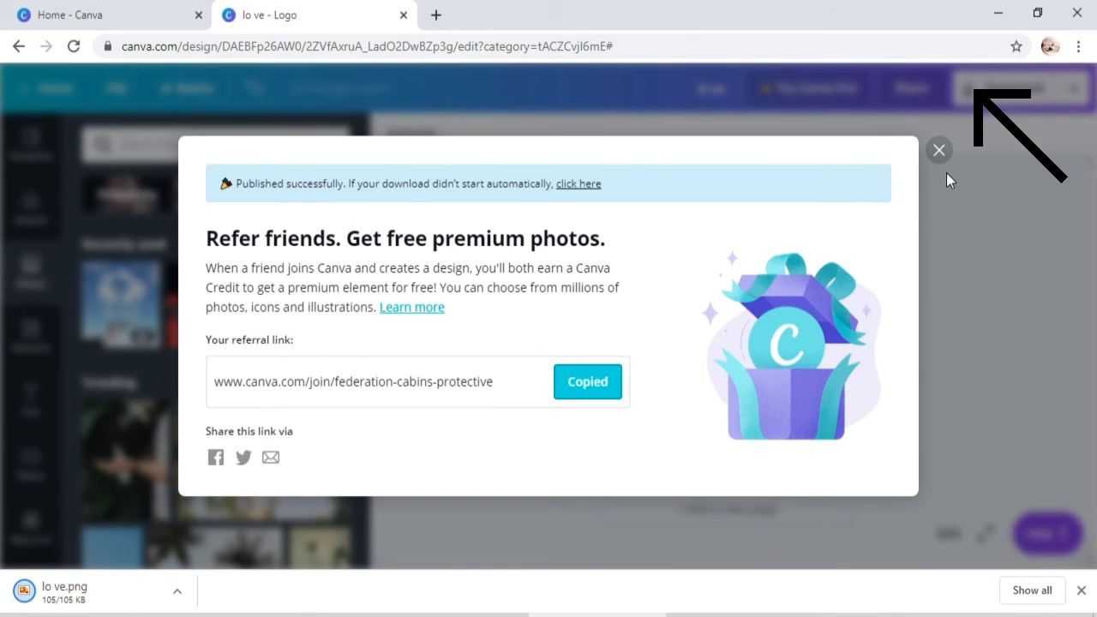
click(933, 155)
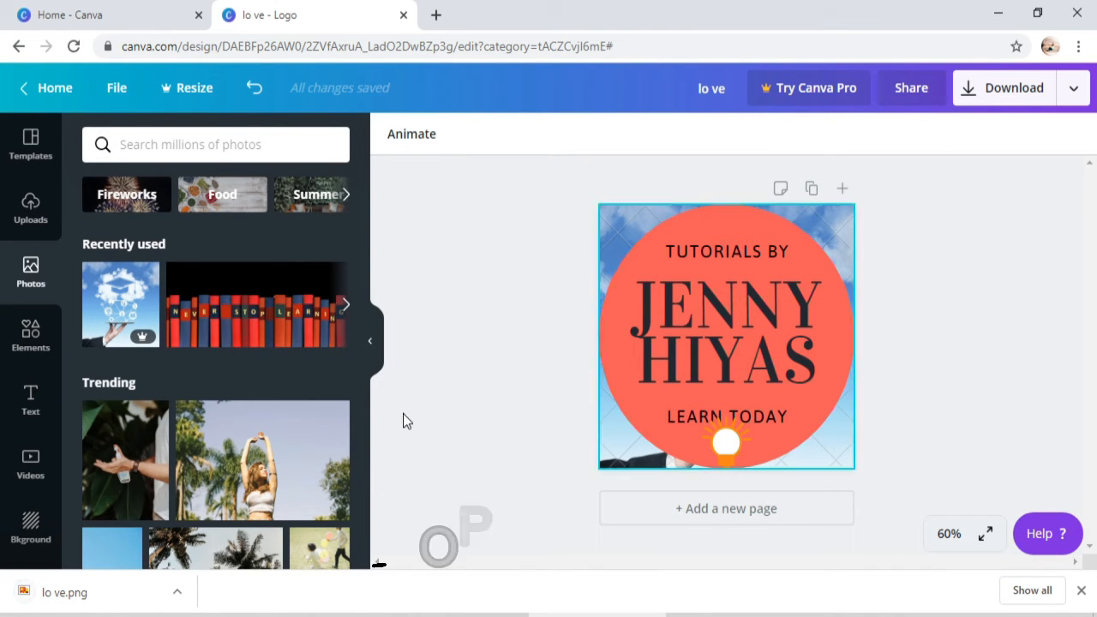
Show the downloaded lo ve.png in its folder and switch back to the Canva design in the browser.
click(179, 591)
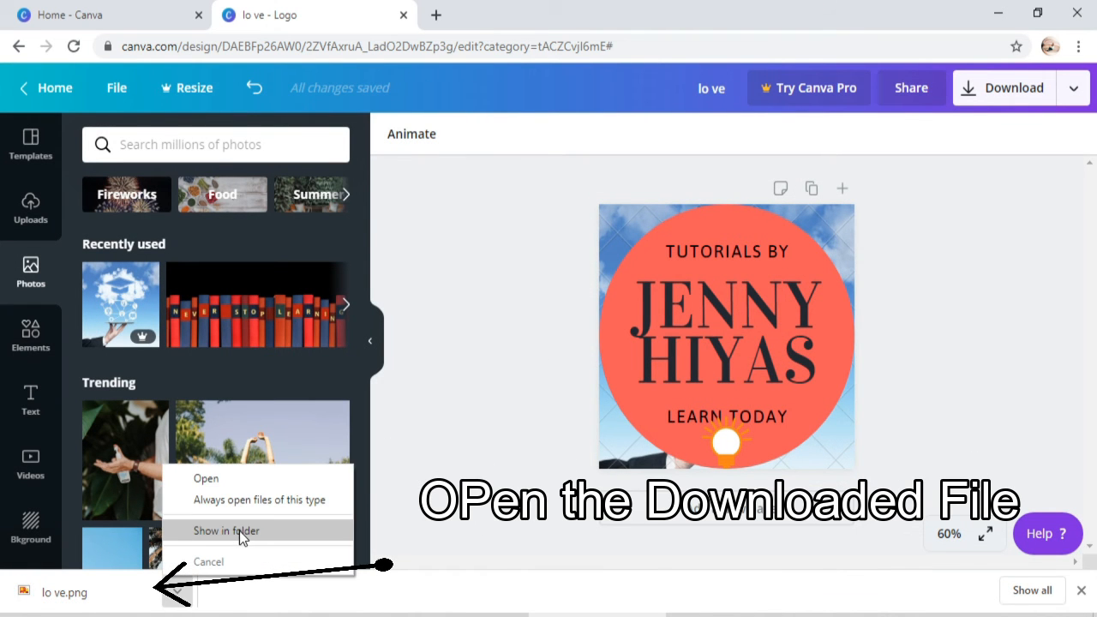
click(239, 528)
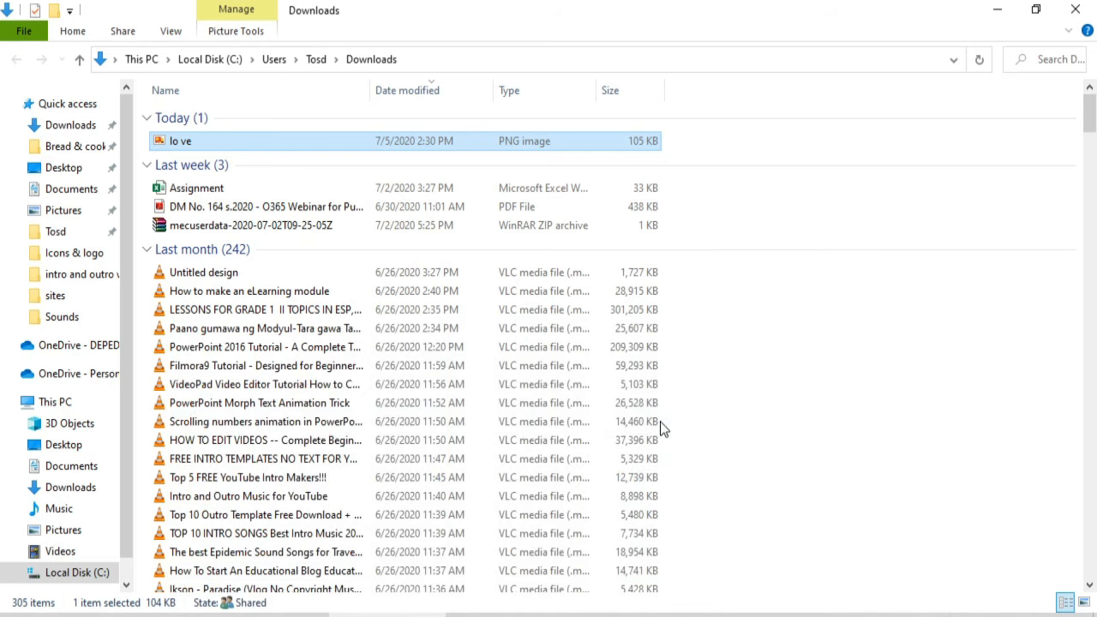
click(686, 614)
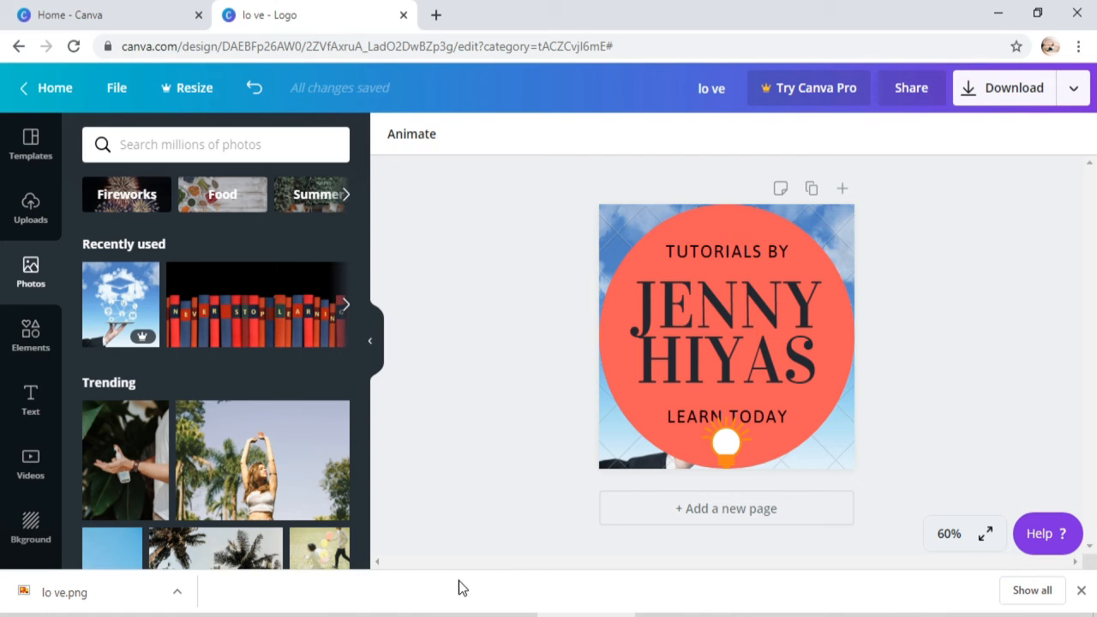
View the downloaded logo image, close the viewer and open your own YouTube channel page in the browser.
click(784, 615)
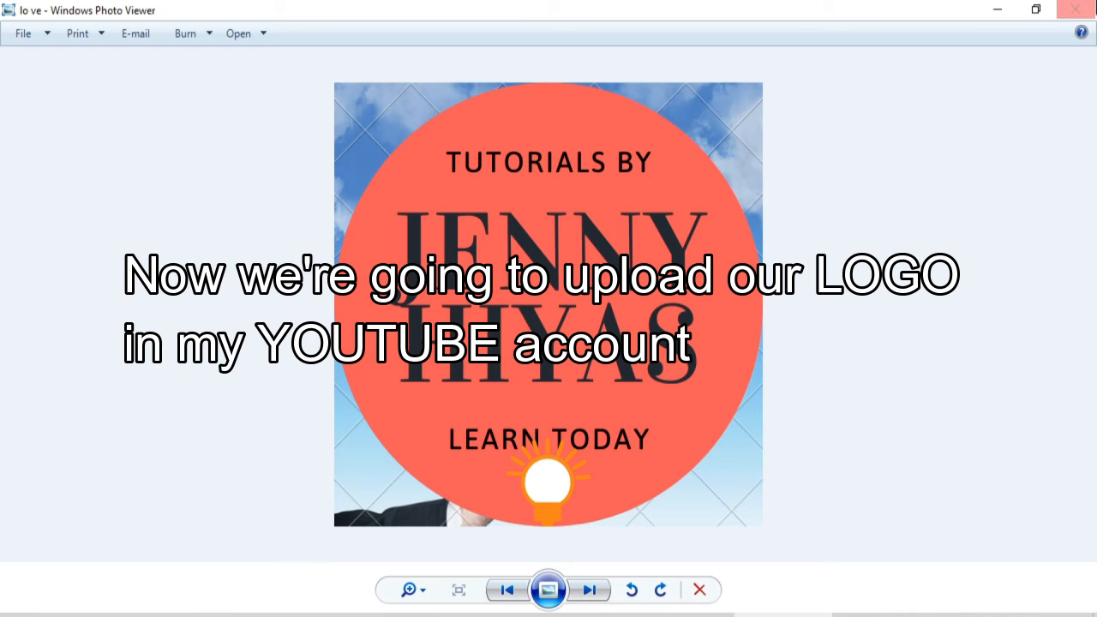
click(1088, 5)
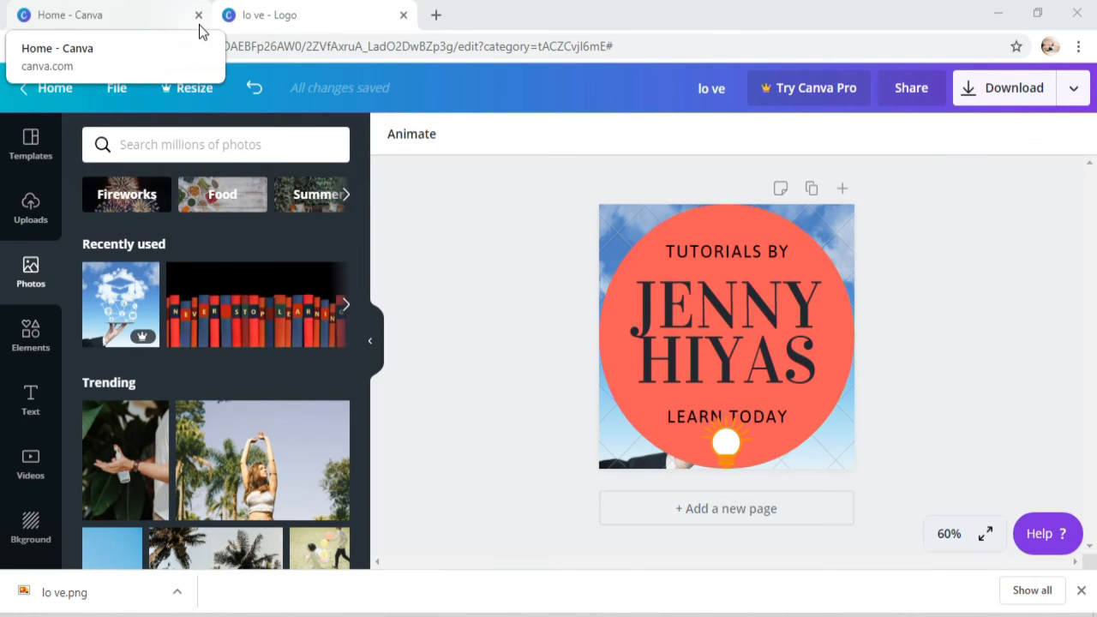
click(133, 16)
click(181, 48)
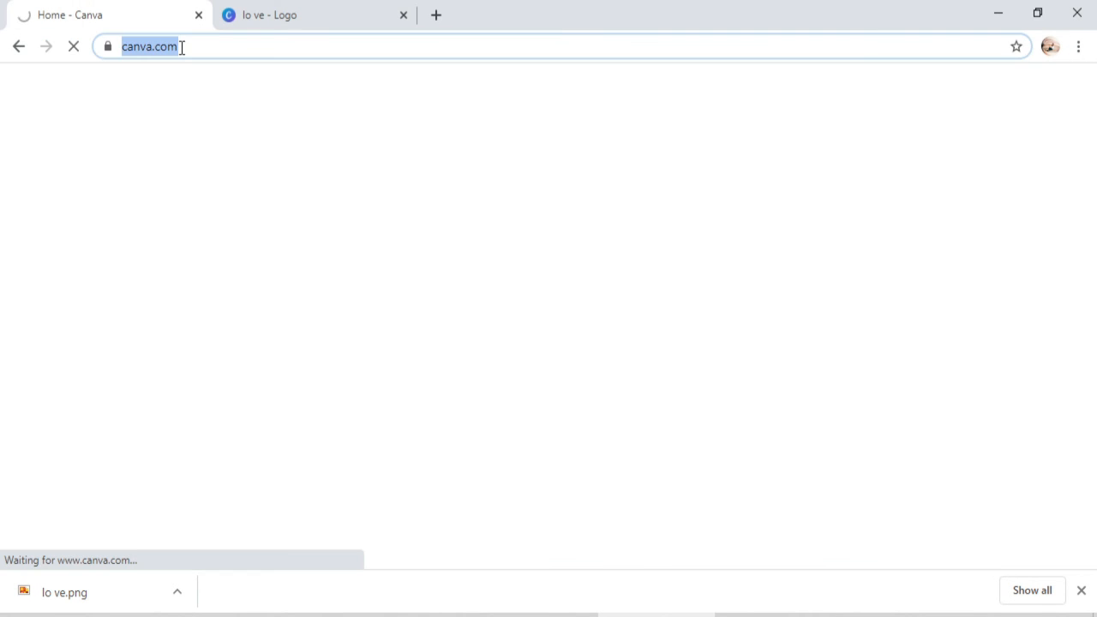
text(you)
key(Return)
click(1042, 88)
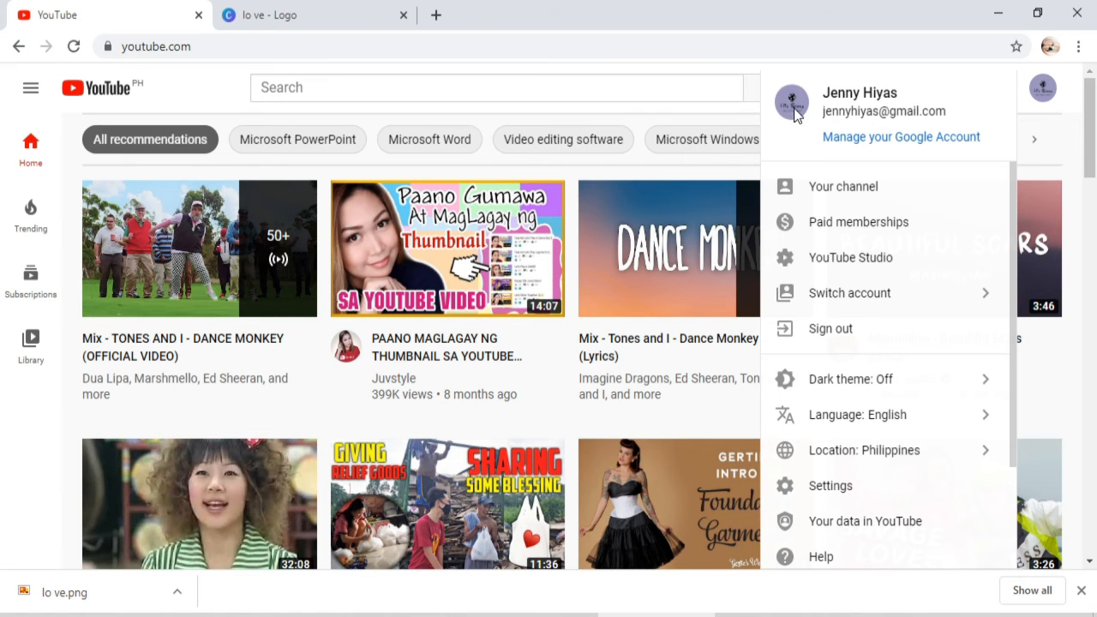
click(843, 186)
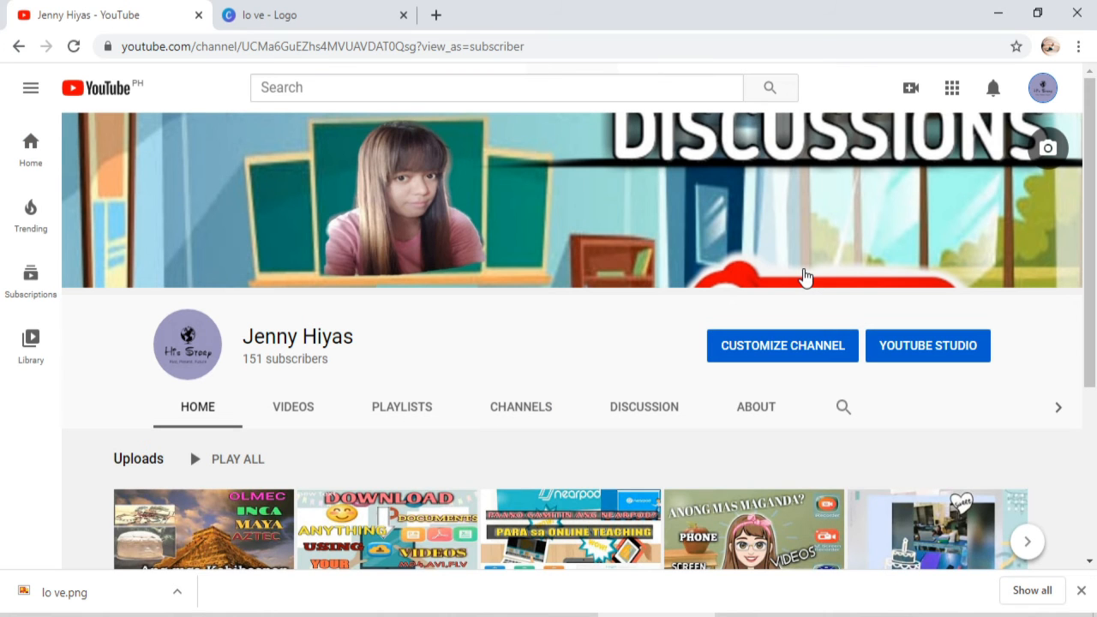
Start editing the channel's profile picture, upload lo ve.png and expand the crop region to cover the whole logo.
click(186, 341)
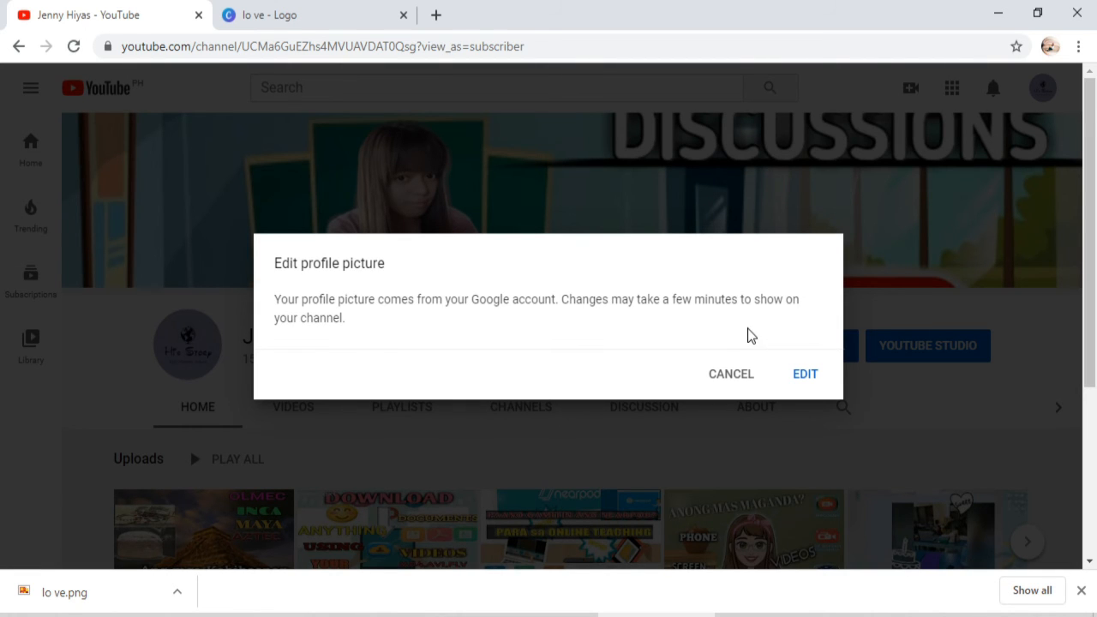
click(806, 374)
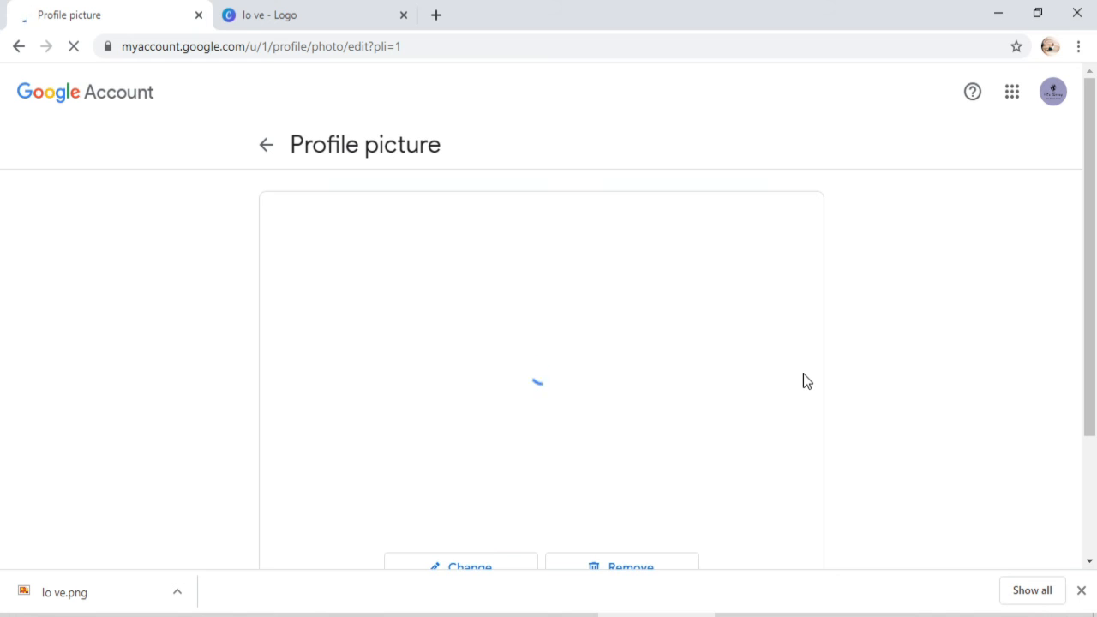
click(511, 411)
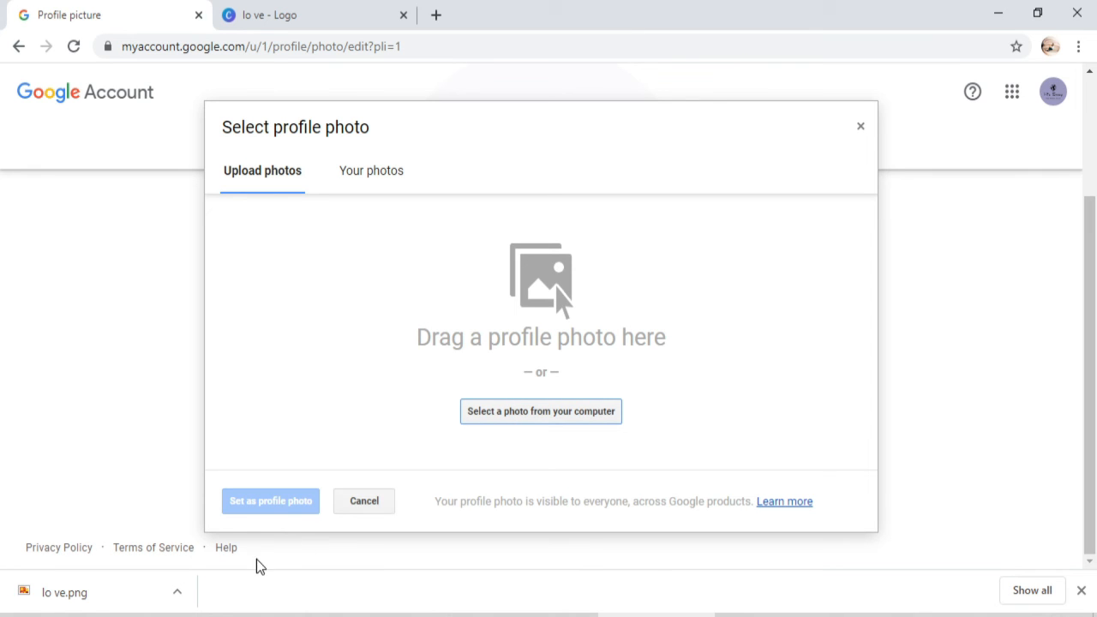
drag(67, 600, 471, 357)
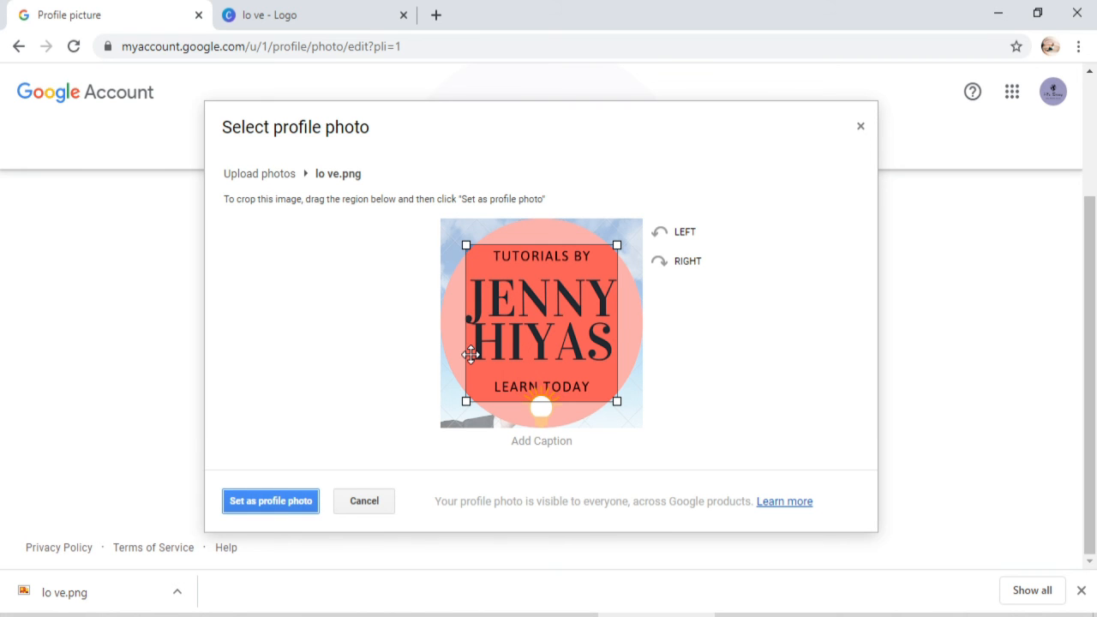
drag(465, 401, 429, 426)
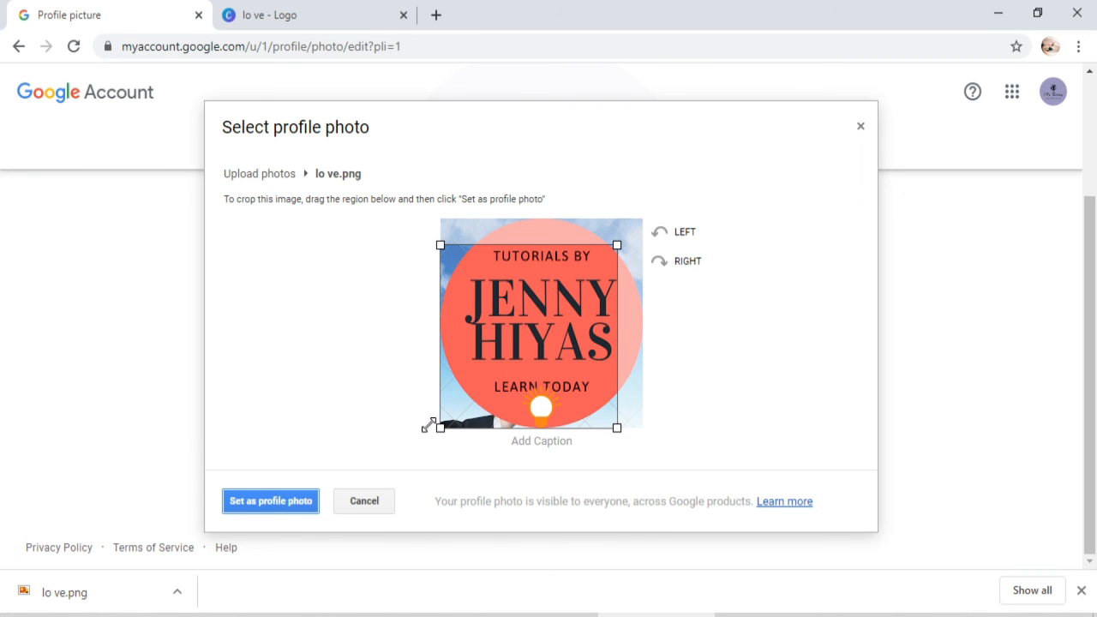
drag(616, 244, 647, 211)
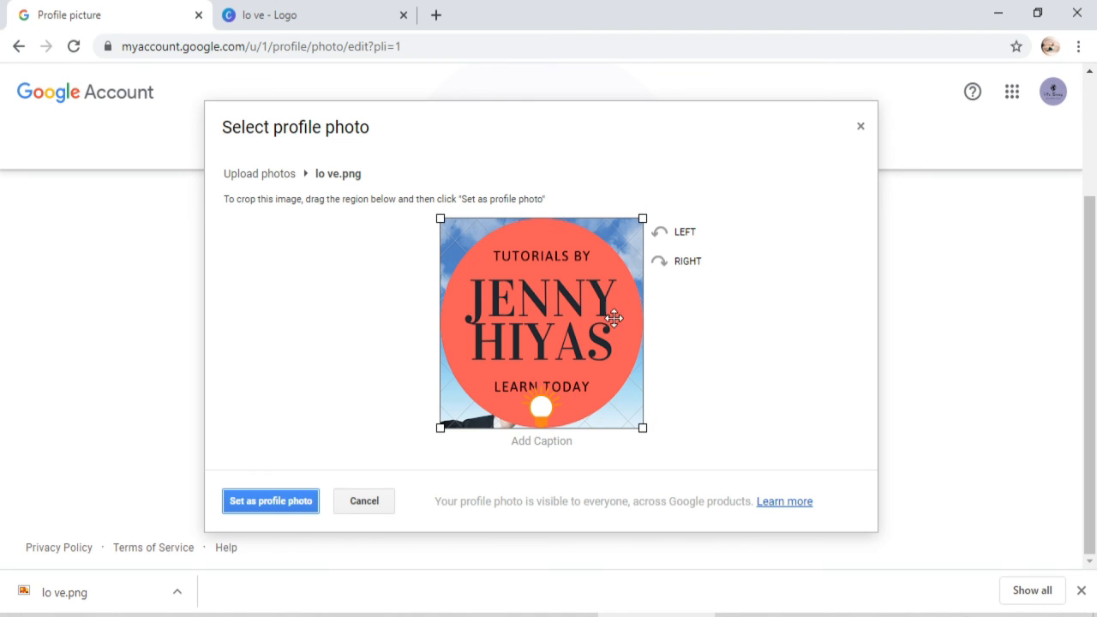
Caption the uploaded logo "Suggestions will be appreciated" and set it as the profile photo.
click(540, 441)
key(ctrl+v)
key(Return)
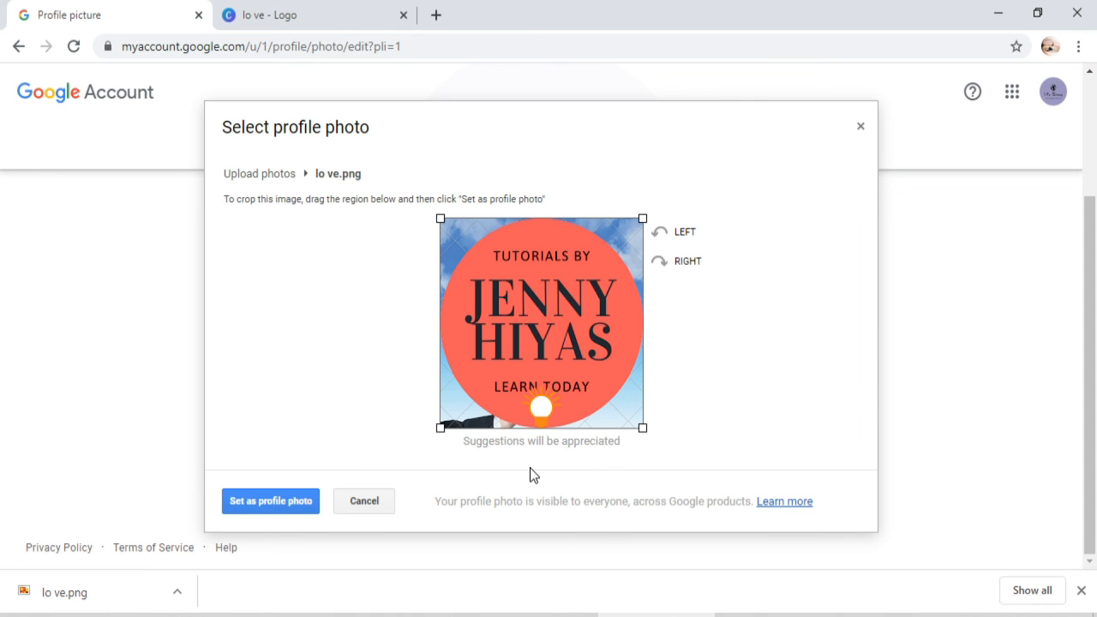
click(285, 501)
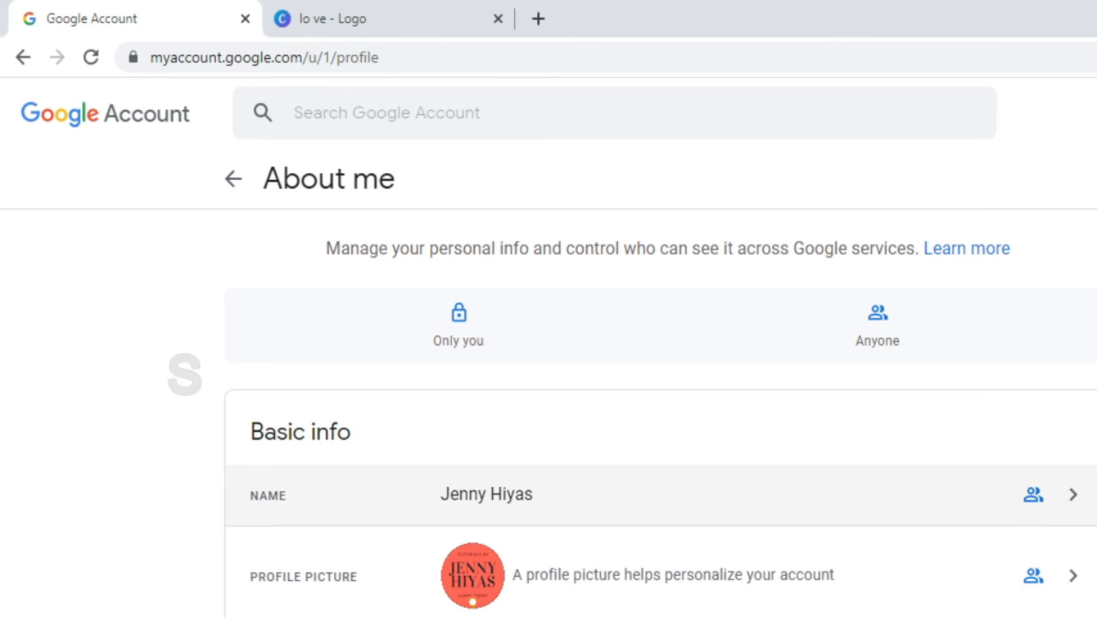
Check the profile picture on the Google Account About me page and open YouTube in a new tab.
scroll(1024, 522, down, 3)
scroll(1023, 521, up, 3)
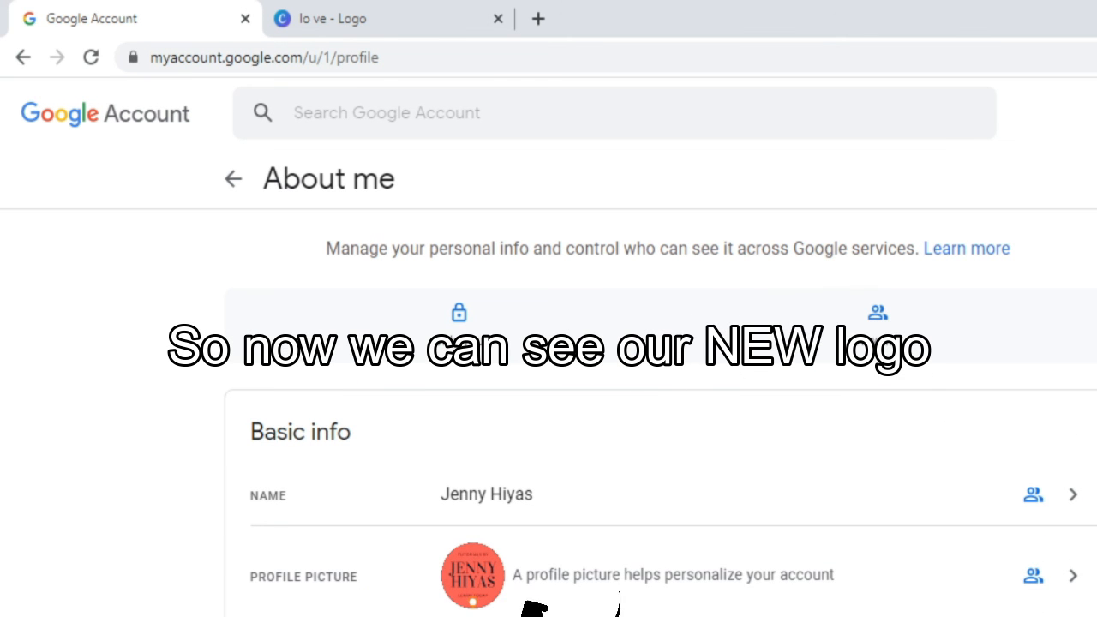
click(1057, 350)
click(194, 35)
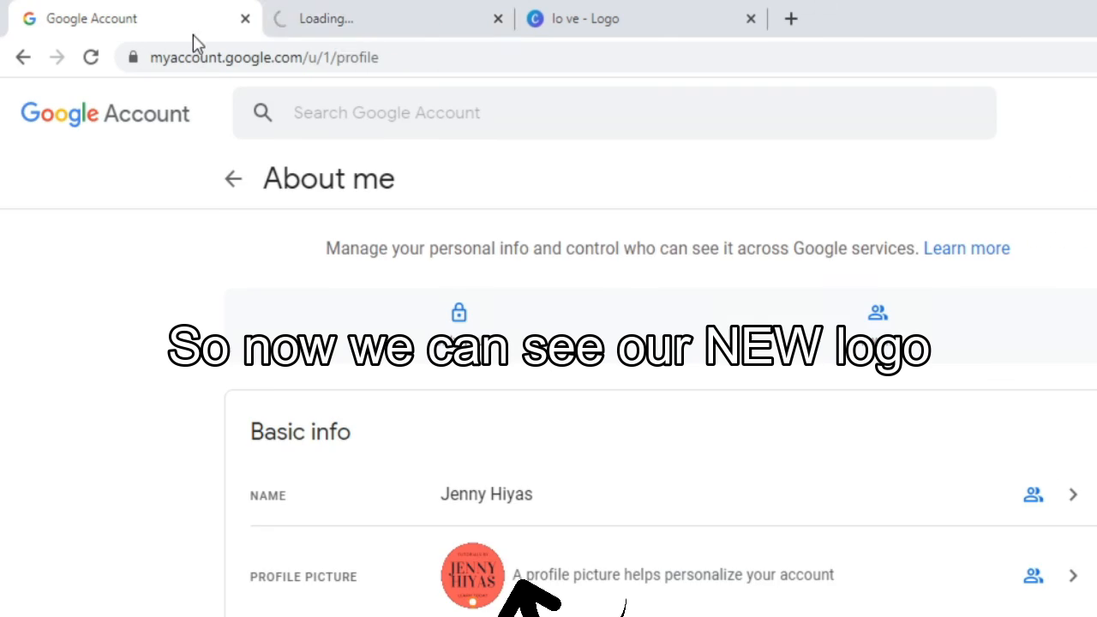
click(386, 18)
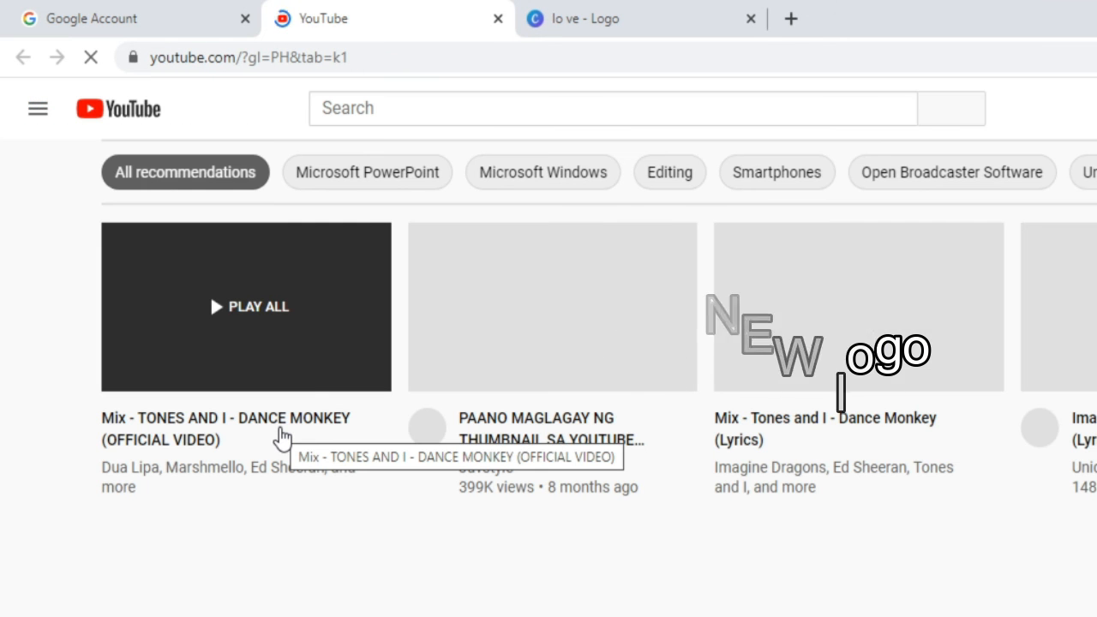